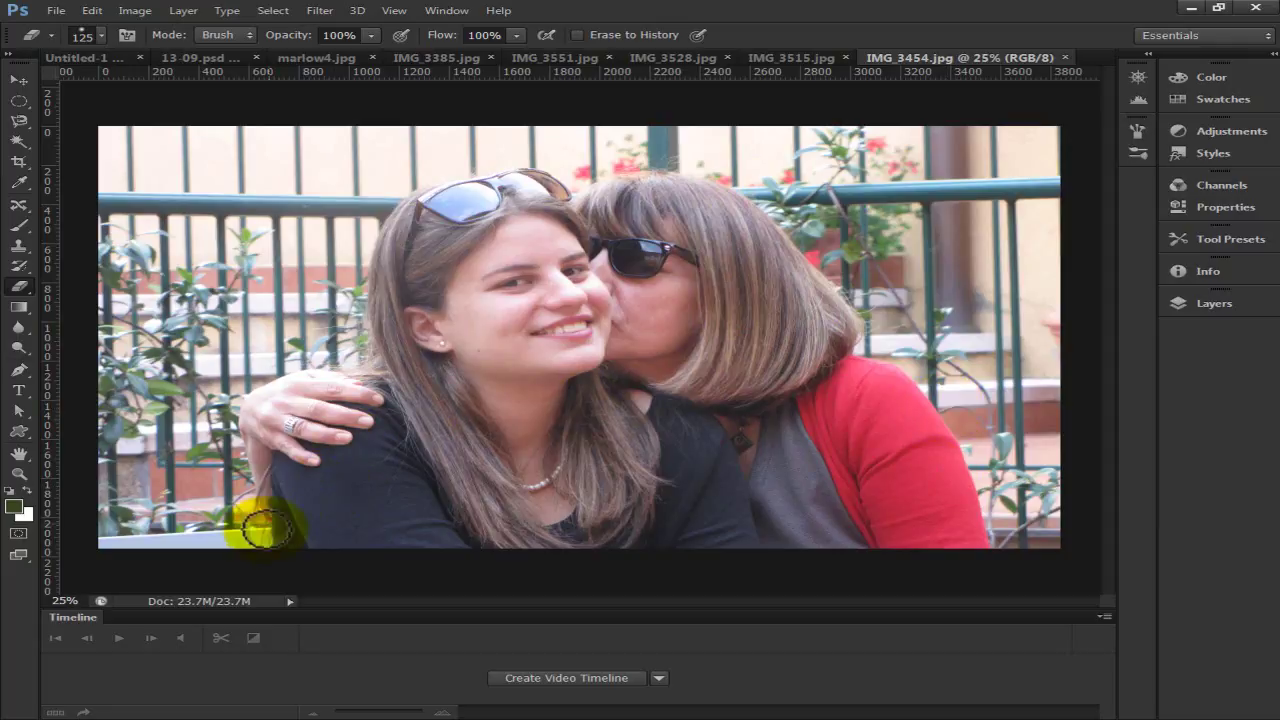
# Step: Trace around both women with the Magnetic Lasso and close the outline along the photo's bottom edge to select them
pyautogui.click(19, 120)
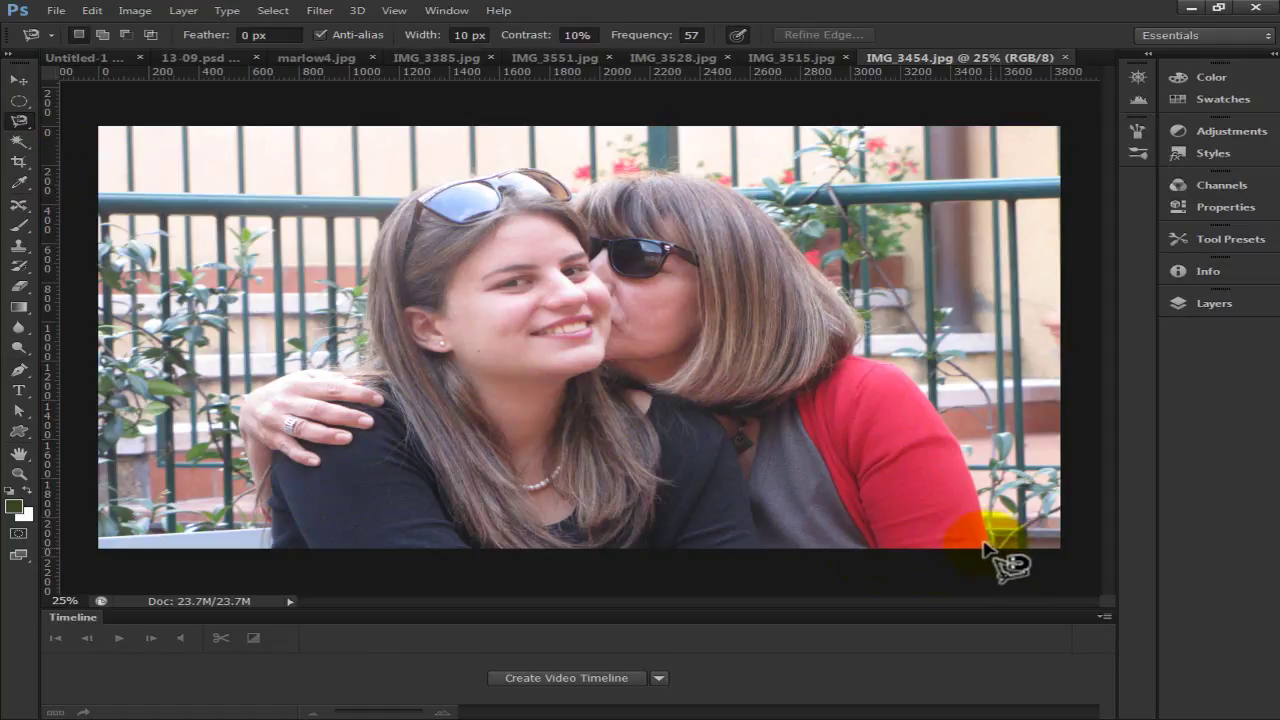
pyautogui.moveTo(975, 498)
pyautogui.mouseDown()
pyautogui.moveTo(912, 380)
pyautogui.moveTo(846, 356)
pyautogui.moveTo(855, 318)
pyautogui.moveTo(751, 204)
pyautogui.moveTo(625, 174)
pyautogui.moveTo(572, 208)
pyautogui.moveTo(558, 179)
pyautogui.moveTo(510, 173)
pyautogui.moveTo(418, 192)
pyautogui.moveTo(386, 218)
pyautogui.moveTo(365, 280)
pyautogui.moveTo(383, 374)
pyautogui.moveTo(308, 375)
pyautogui.moveTo(245, 402)
pyautogui.moveTo(236, 420)
pyautogui.moveTo(278, 567)
pyautogui.mouseUp()
pyautogui.doubleClick(278, 566)
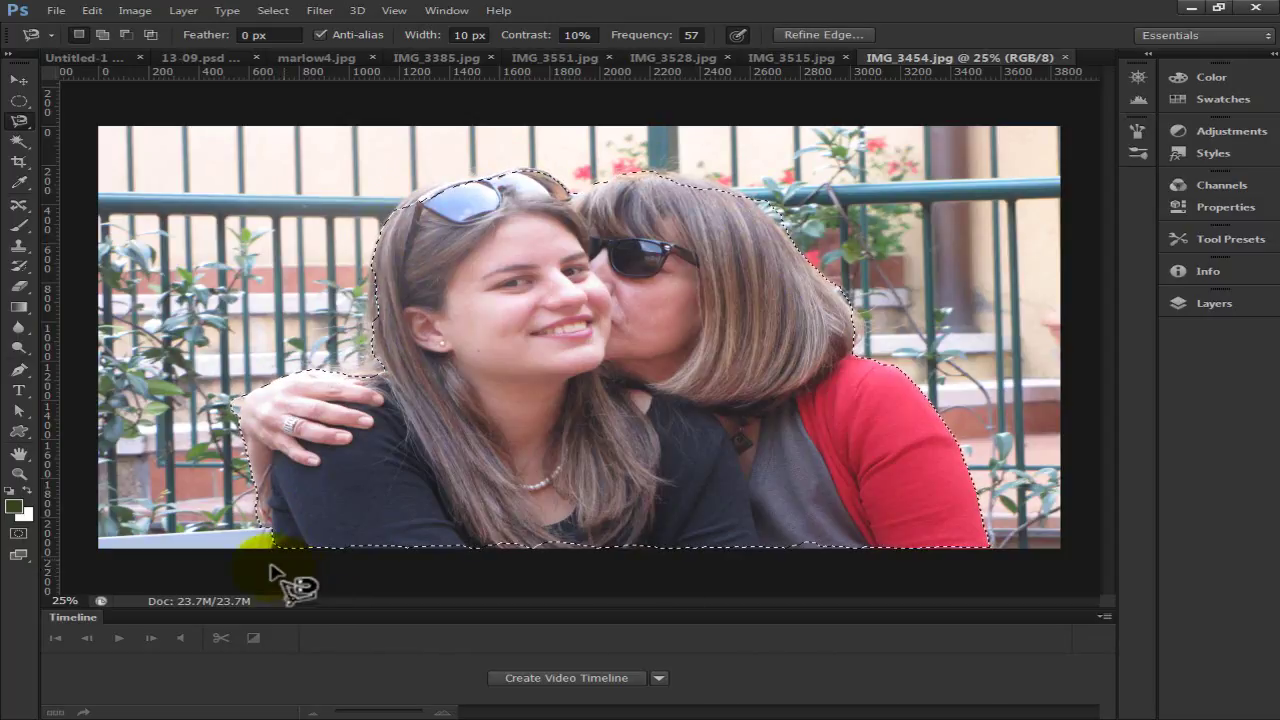
# Step: Subtract the leaves and background beside the hand on the shoulder from the selection with the Quick Selection tool at size 30
pyautogui.scroll(1, 236, 414)
pyautogui.scroll(3, 230, 414)
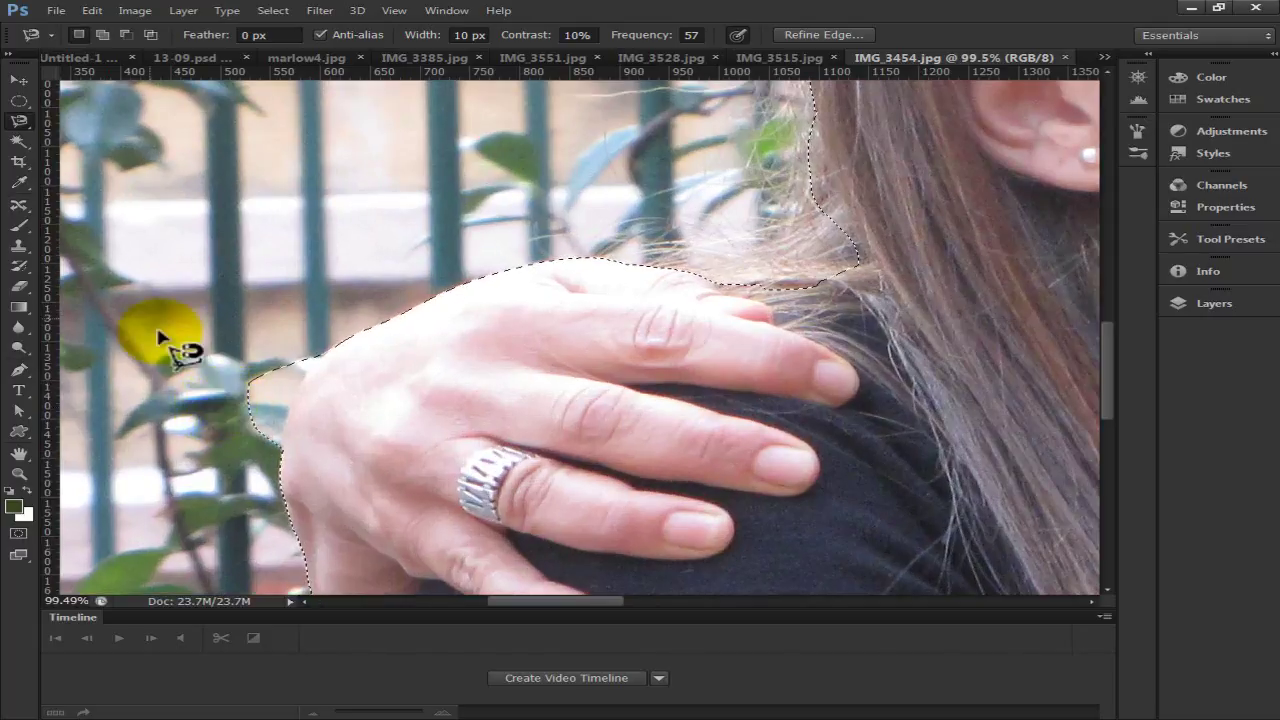
pyautogui.click(18, 141)
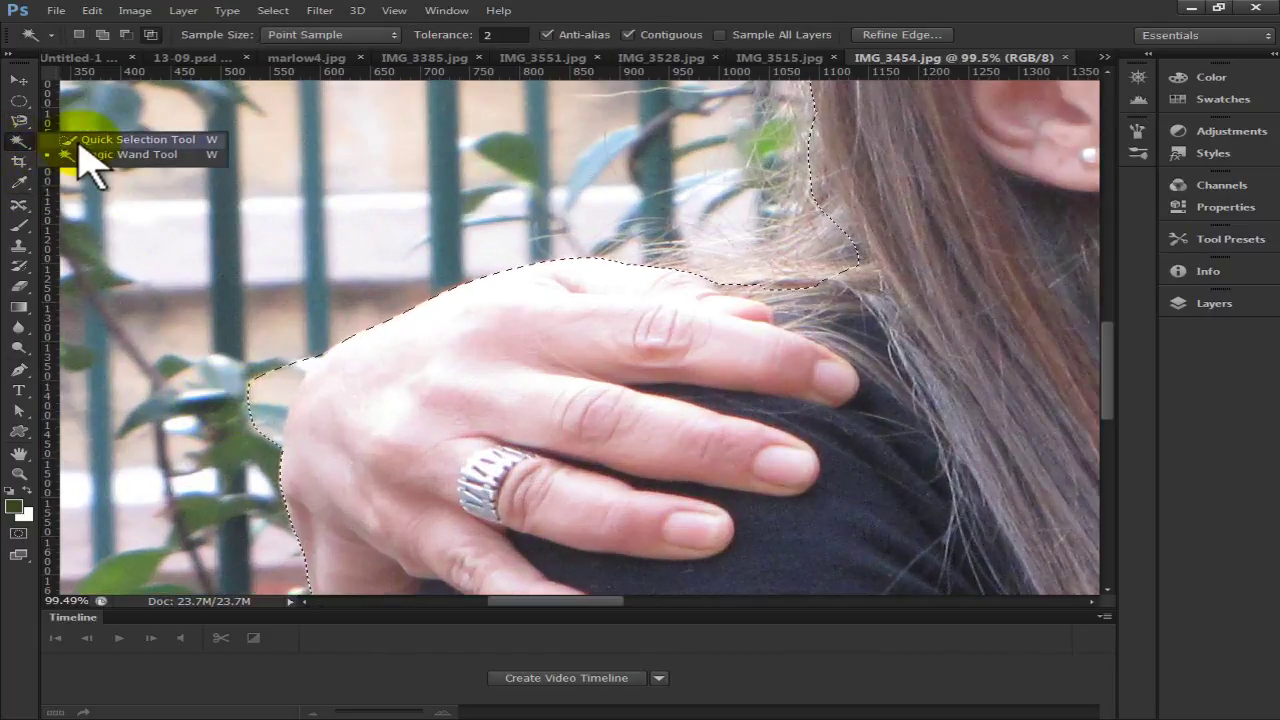
pyautogui.click(100, 139)
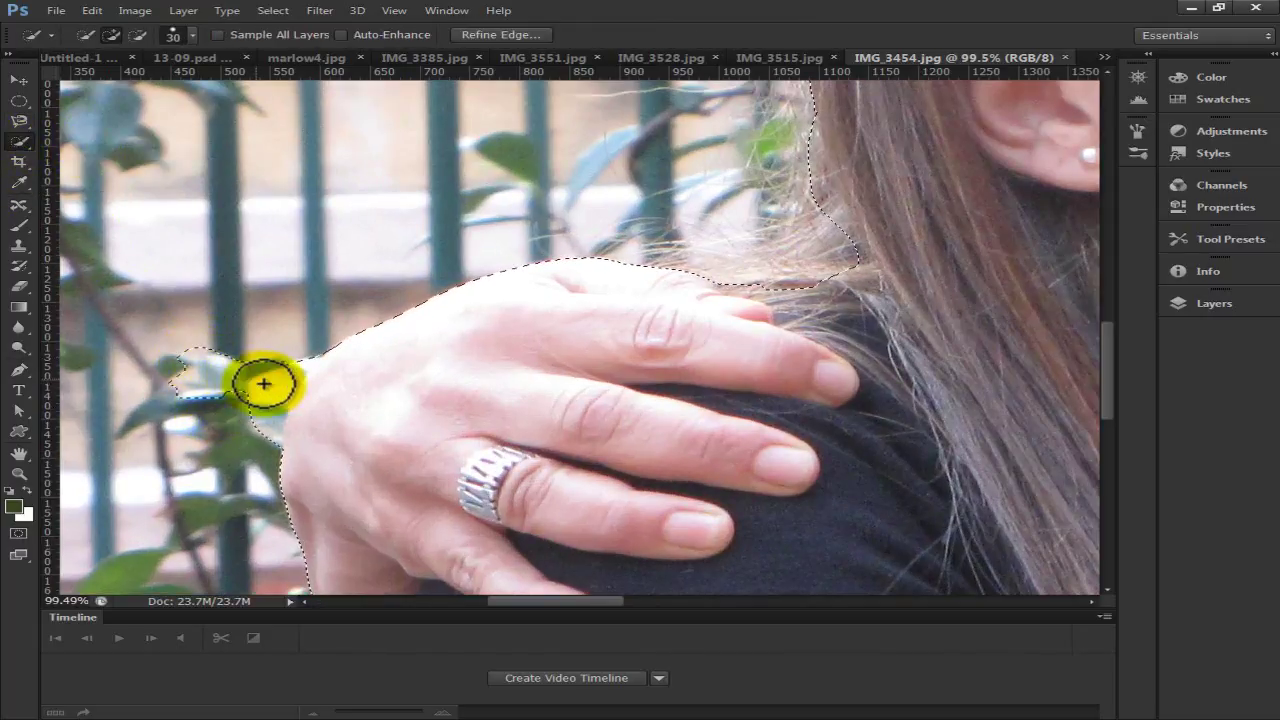
pyautogui.click(11, 490)
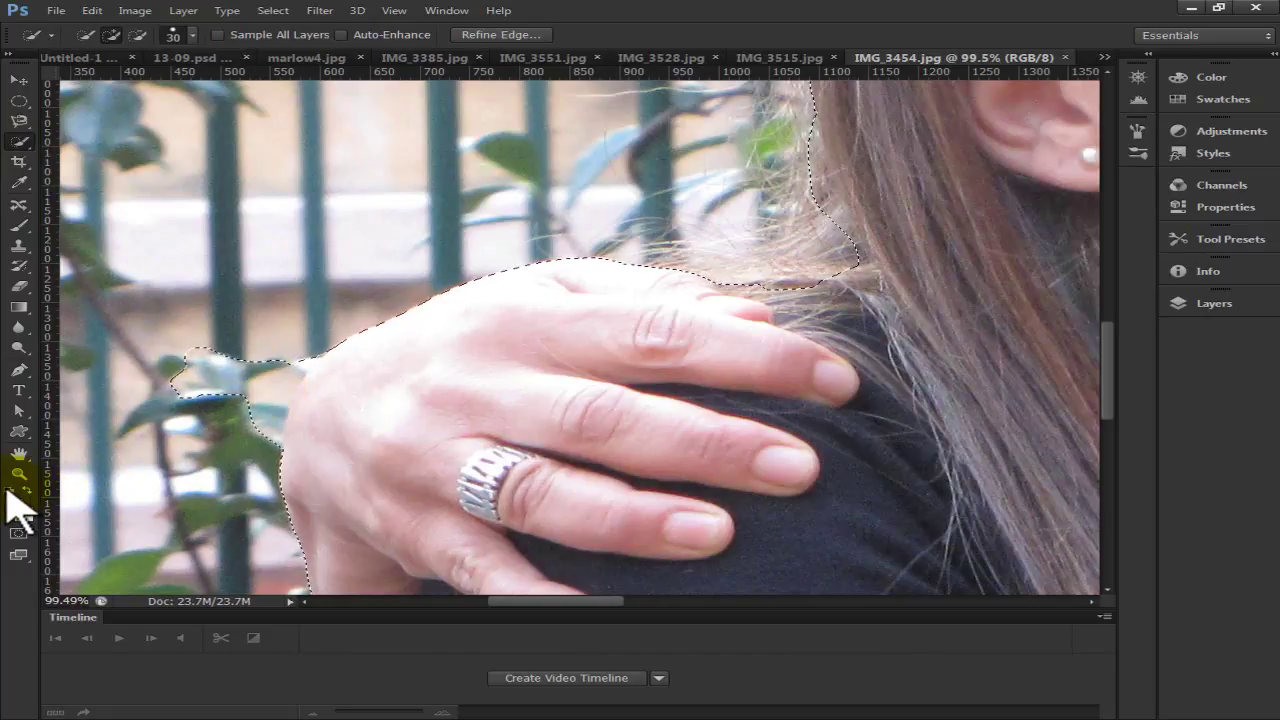
pyautogui.moveTo(180, 378); pyautogui.dragTo(198, 347)
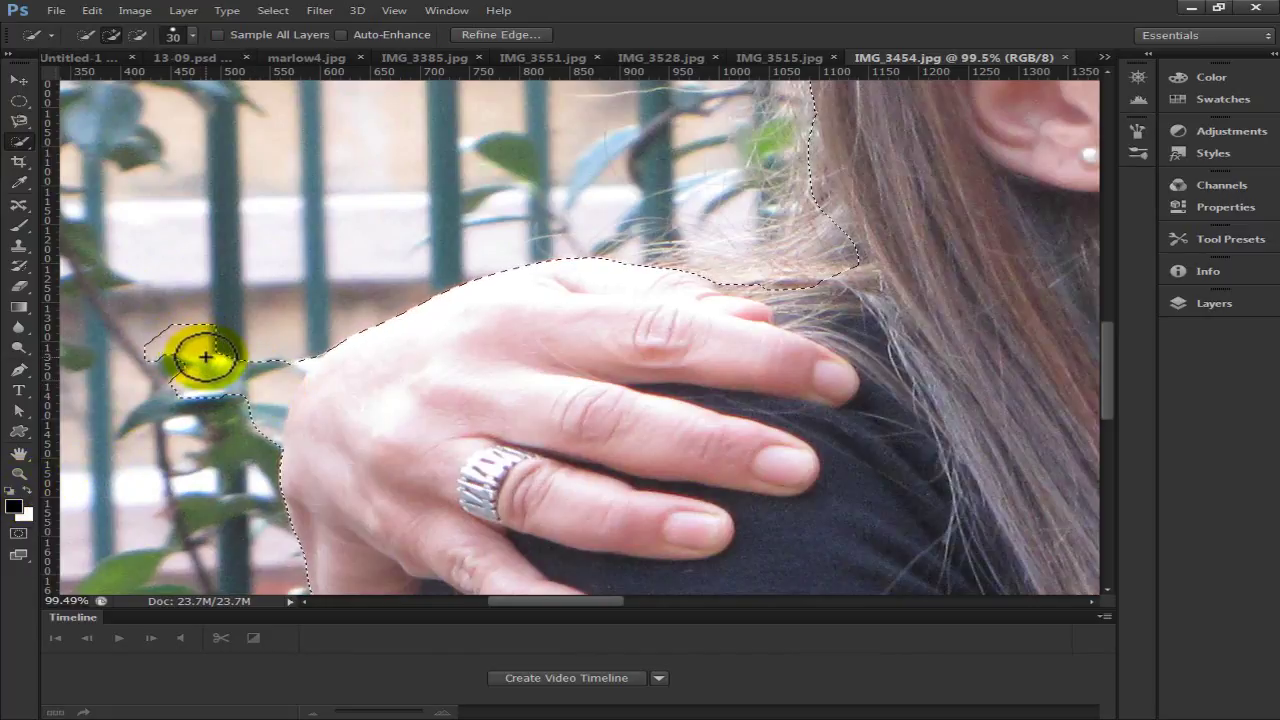
pyautogui.click(100, 37)
pyautogui.click(111, 37)
pyautogui.moveTo(140, 306); pyautogui.dragTo(205, 345)
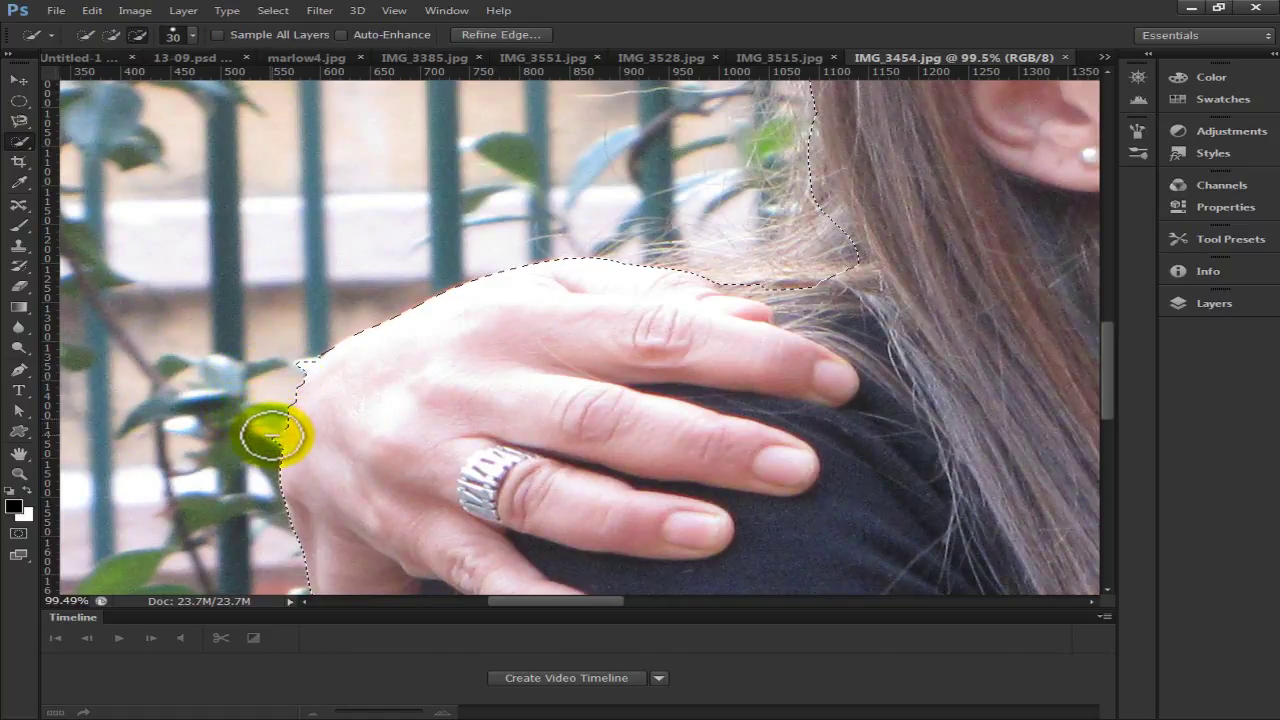
pyautogui.moveTo(263, 438); pyautogui.dragTo(285, 360)
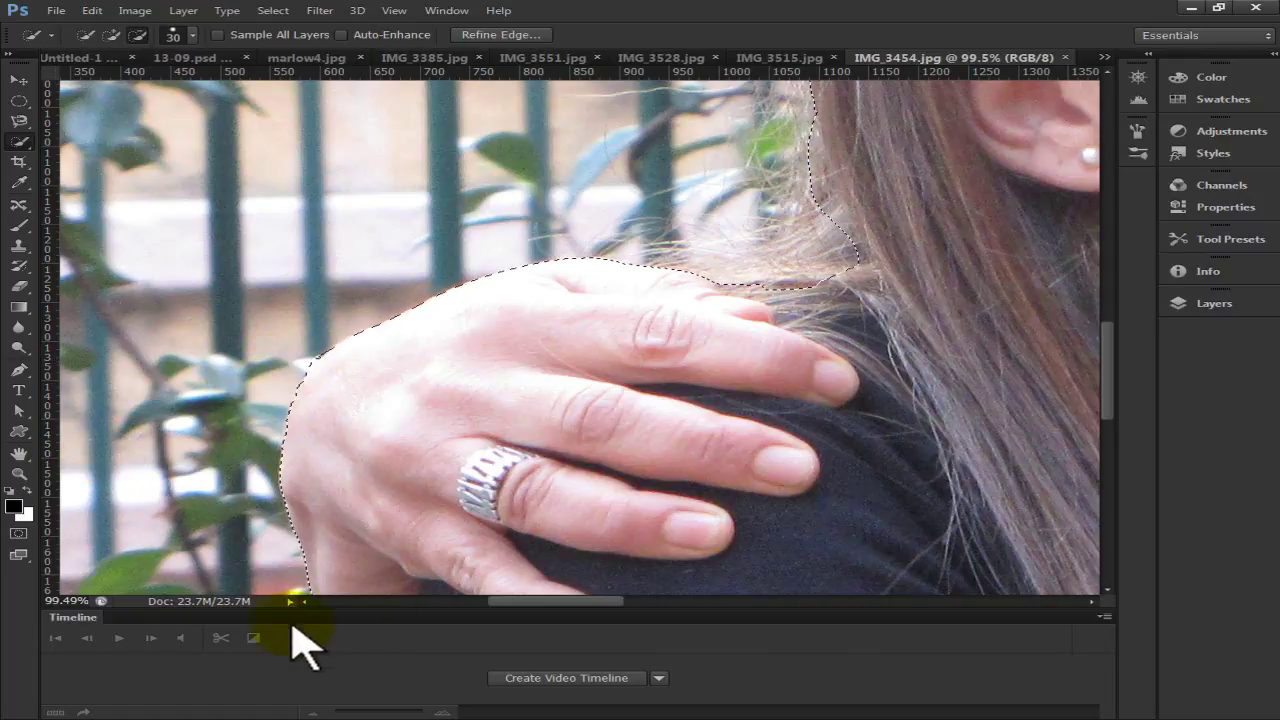
# Step: Add the missed hair on top of the head of the woman in red to the selection with a larger Quick Selection brush
pyautogui.doubleClick(18, 455)
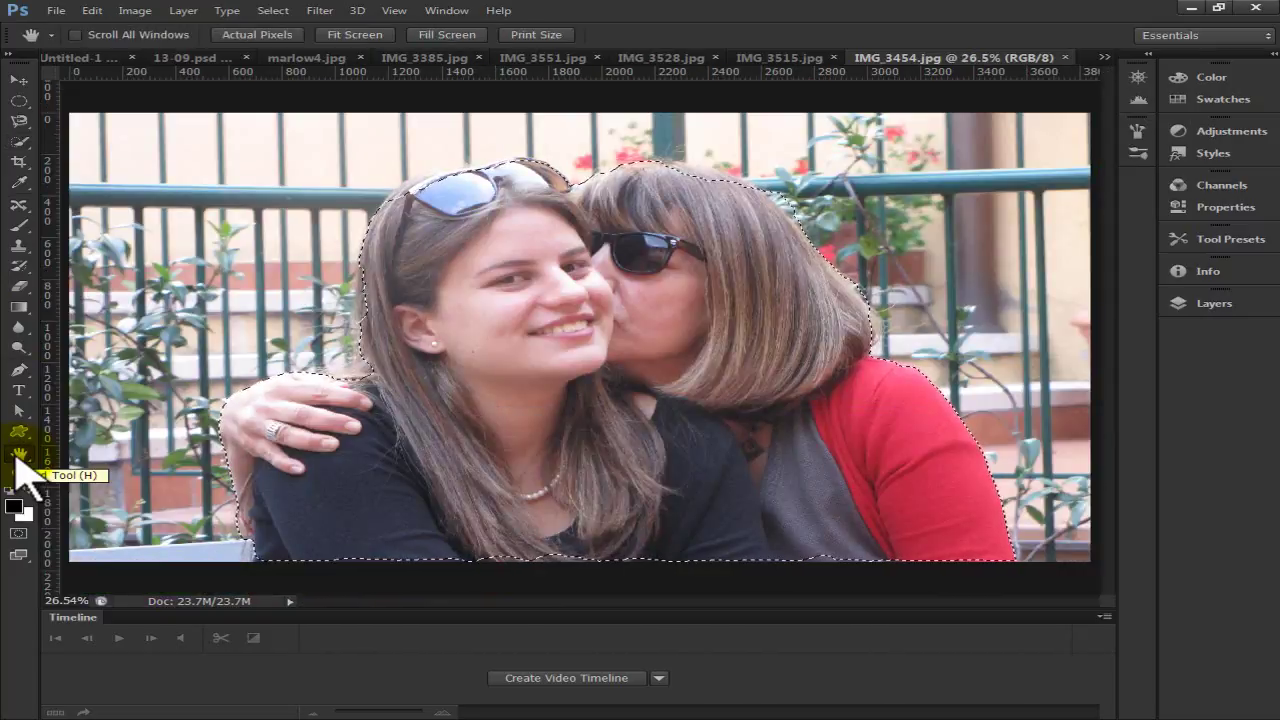
pyautogui.click(145, 440)
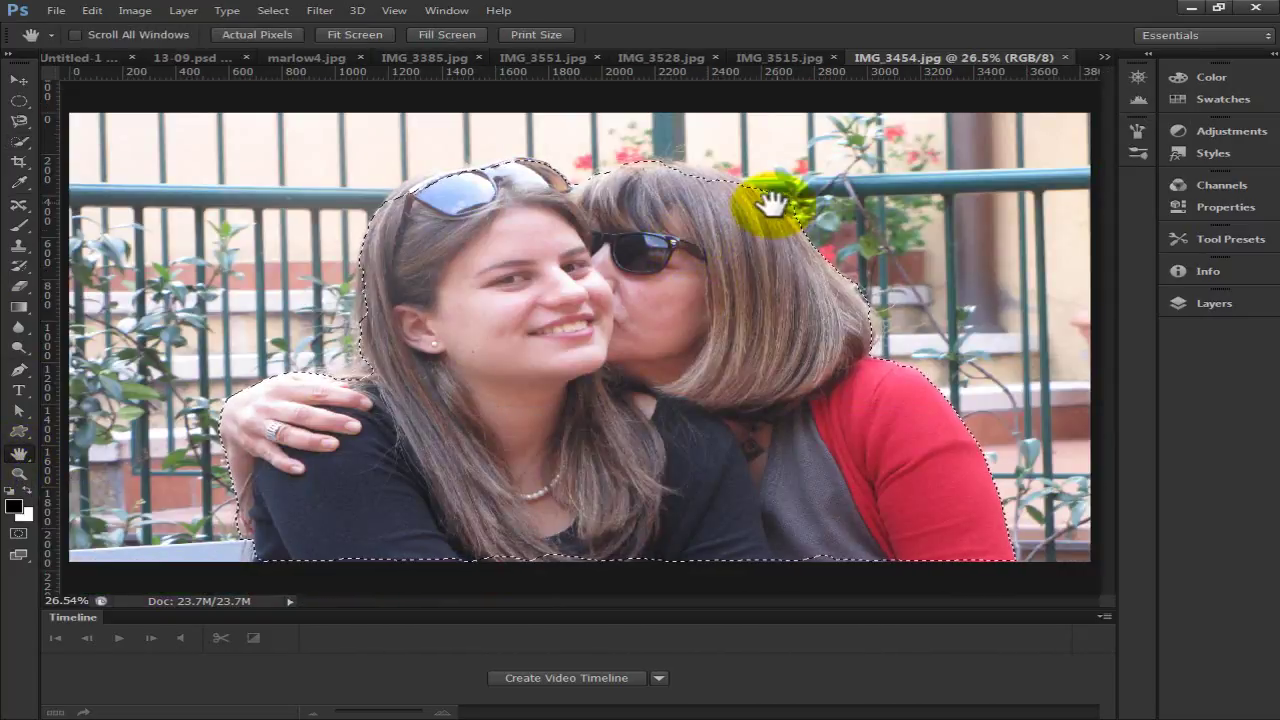
pyautogui.click(20, 141)
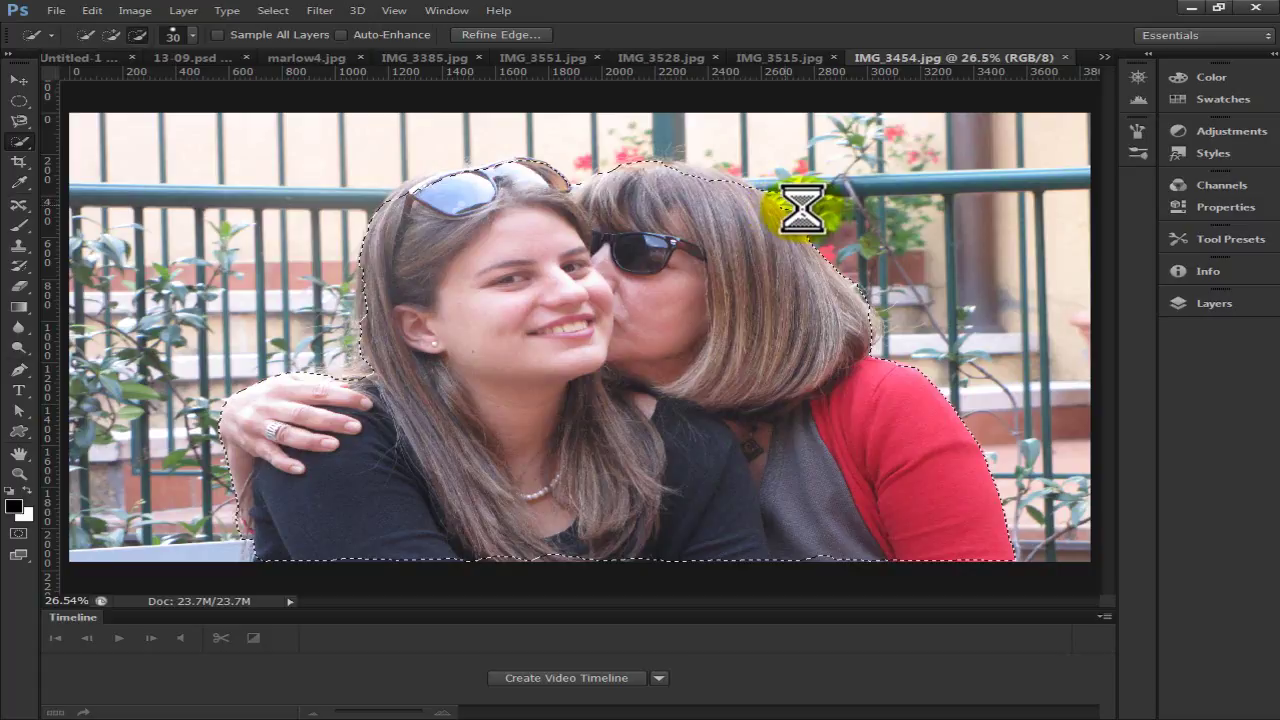
pyautogui.scroll(4, 782, 208)
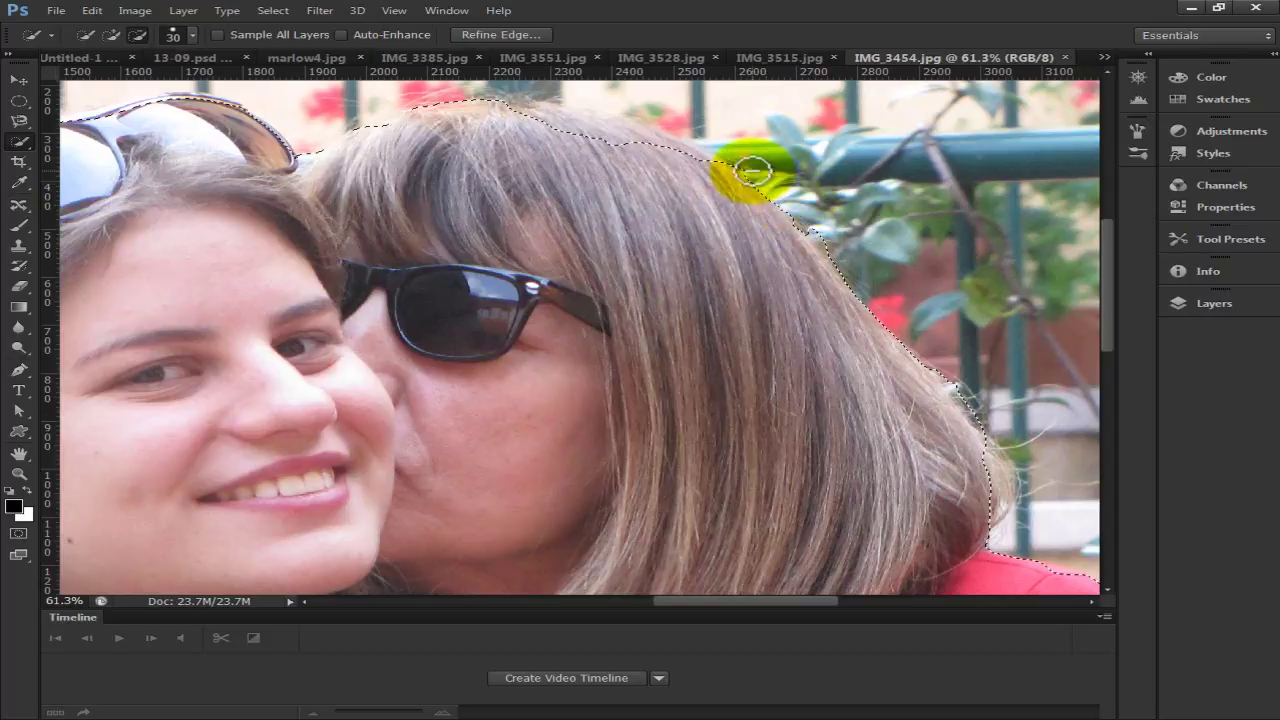
pyautogui.click(606, 163)
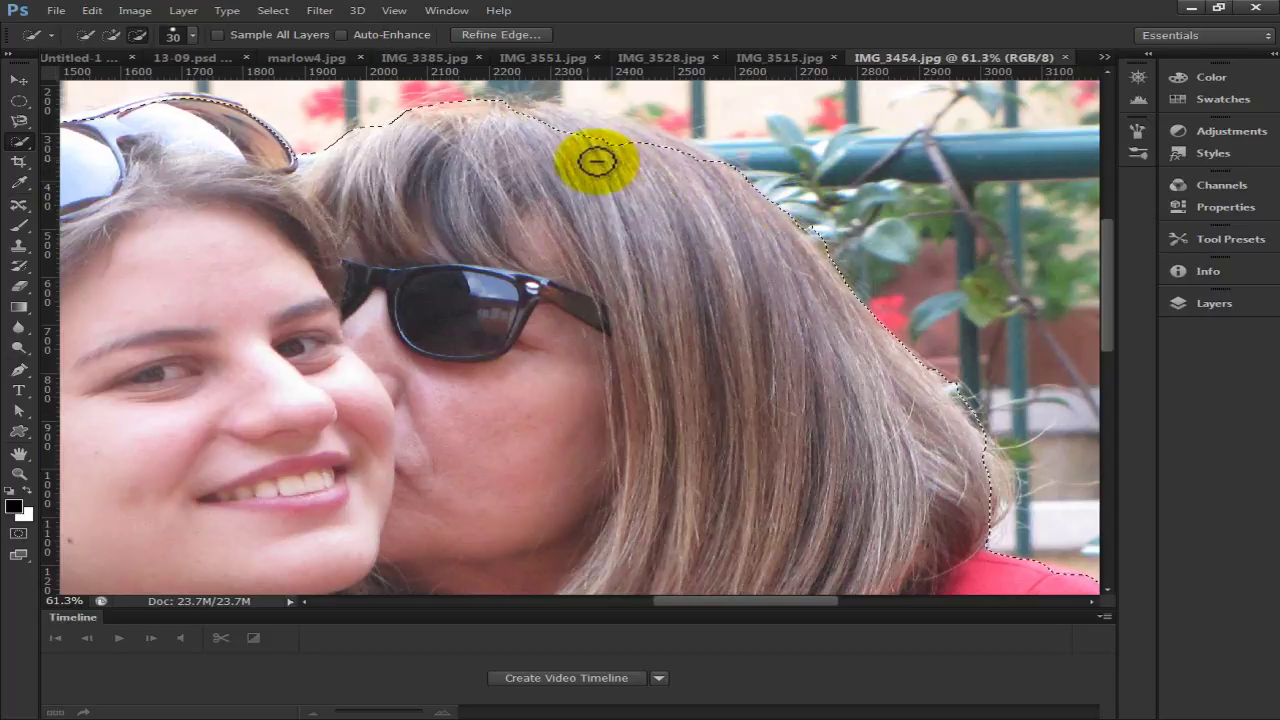
pyautogui.click(111, 35)
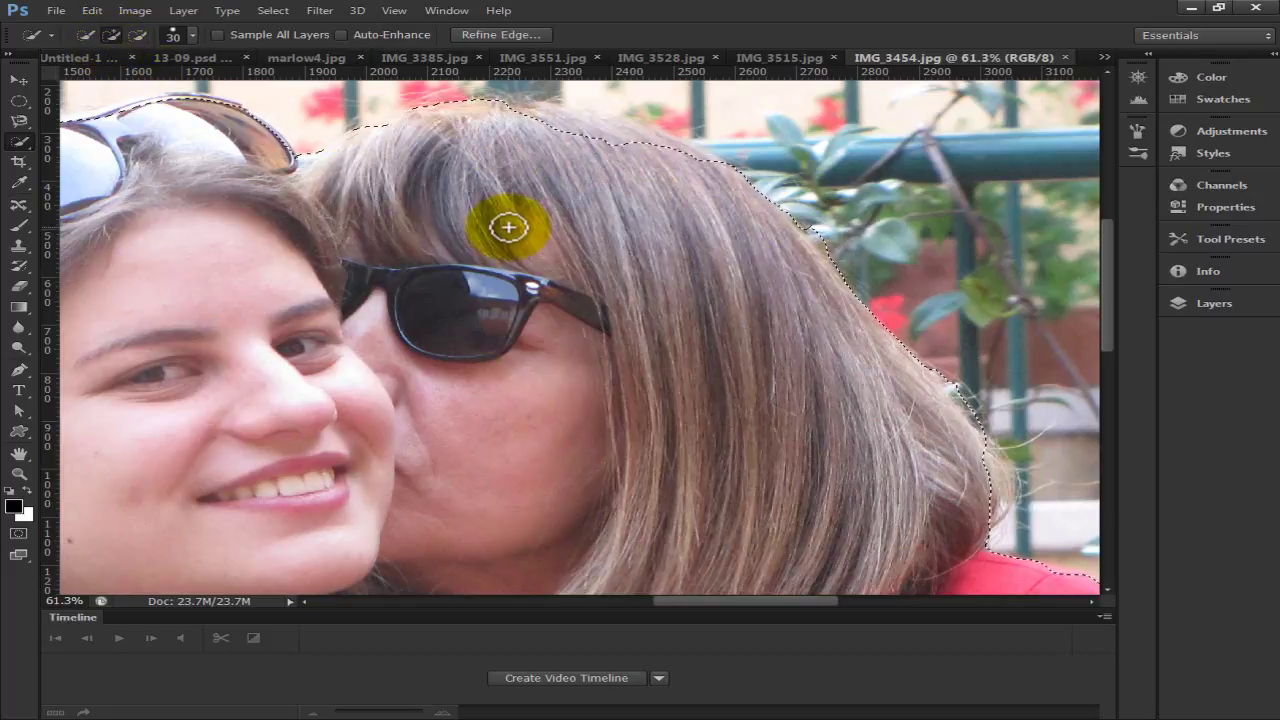
pyautogui.press(']')
pyautogui.moveTo(530, 170)
pyautogui.mouseDown()
pyautogui.moveTo(554, 126)
pyautogui.moveTo(614, 149)
pyautogui.moveTo(591, 150)
pyautogui.moveTo(620, 132)
pyautogui.moveTo(603, 149)
pyautogui.moveTo(623, 149)
pyautogui.mouseUp()
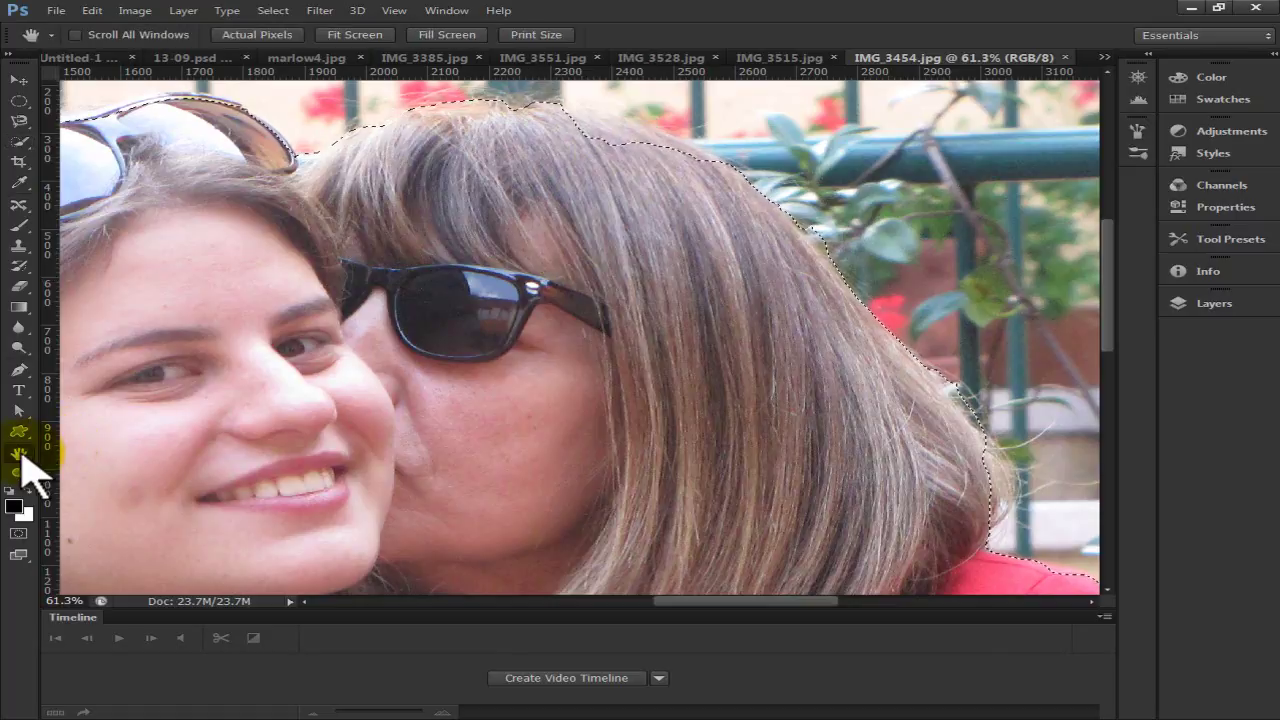
# Step: Open Refine Edge for the selection of the two women and browse its available view modes
pyautogui.doubleClick(19, 453)
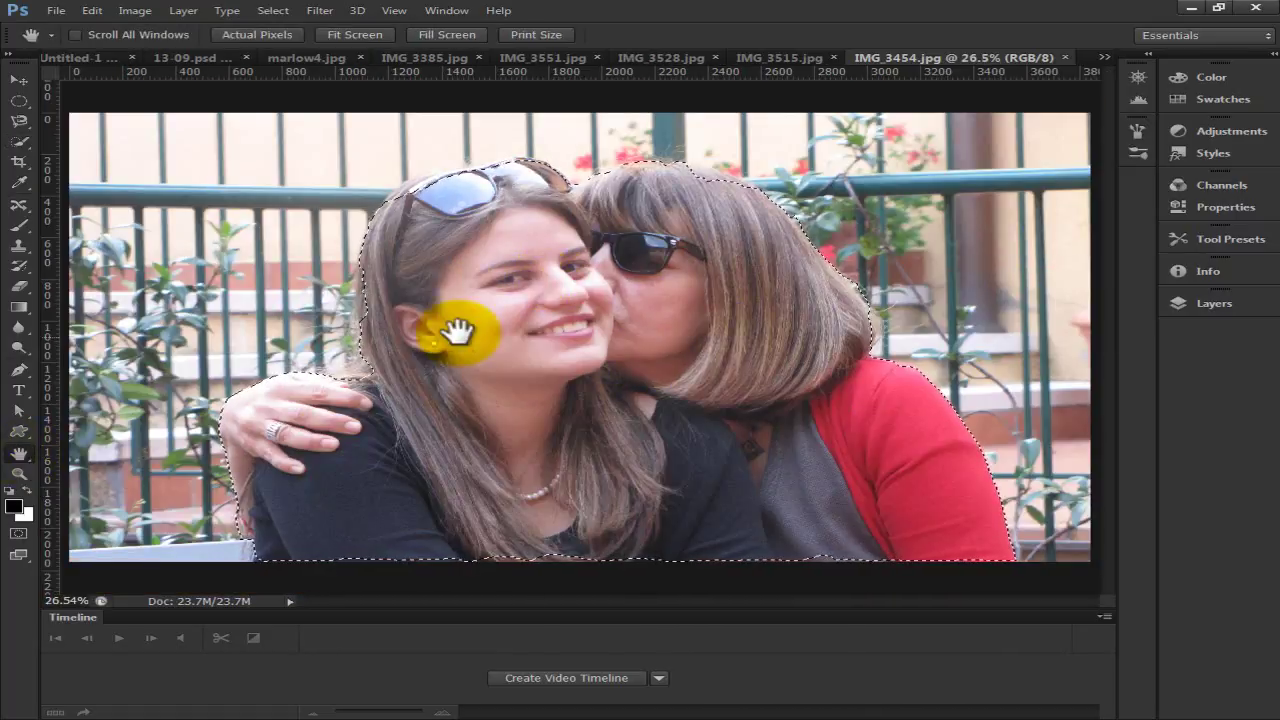
pyautogui.click(273, 11)
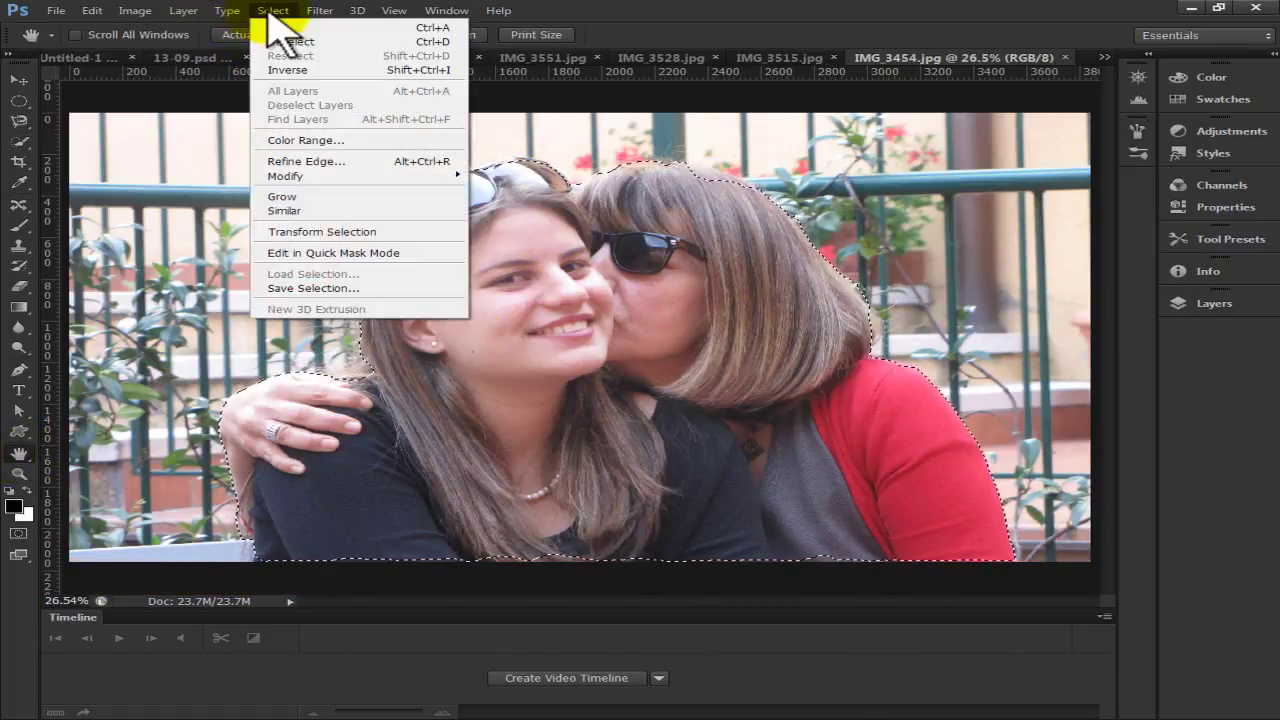
pyautogui.click(298, 158)
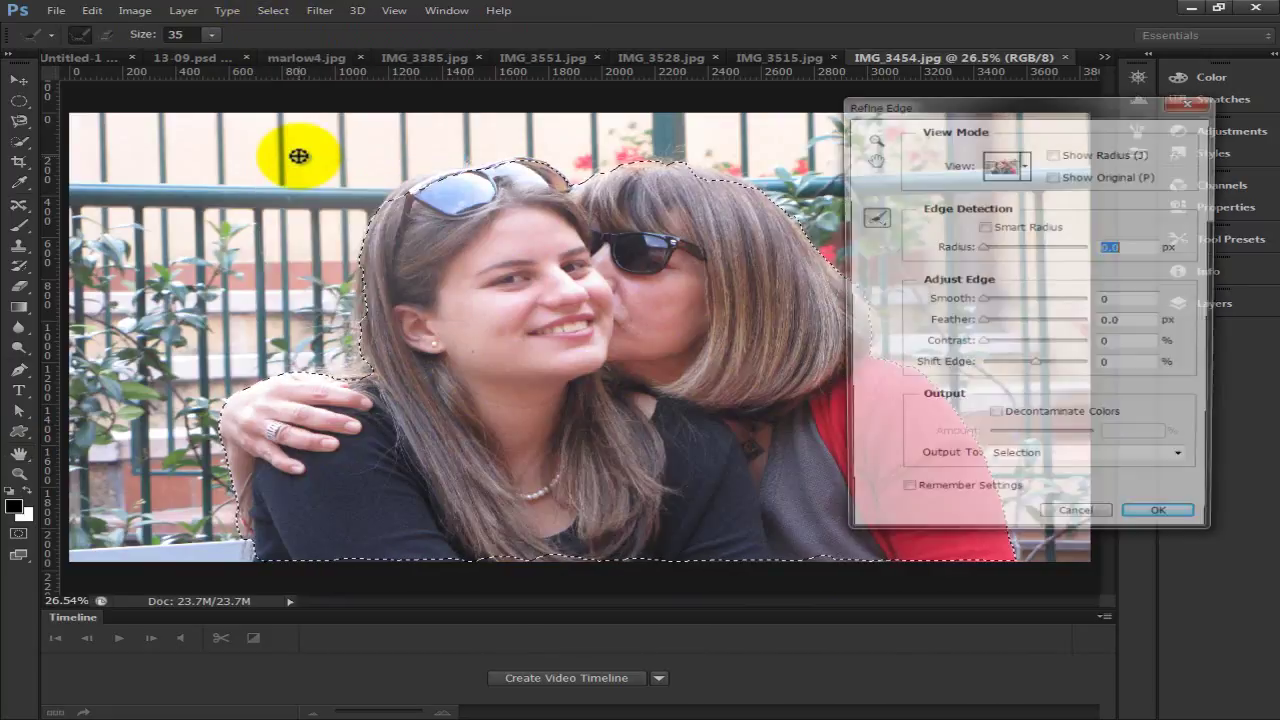
pyautogui.click(1026, 168)
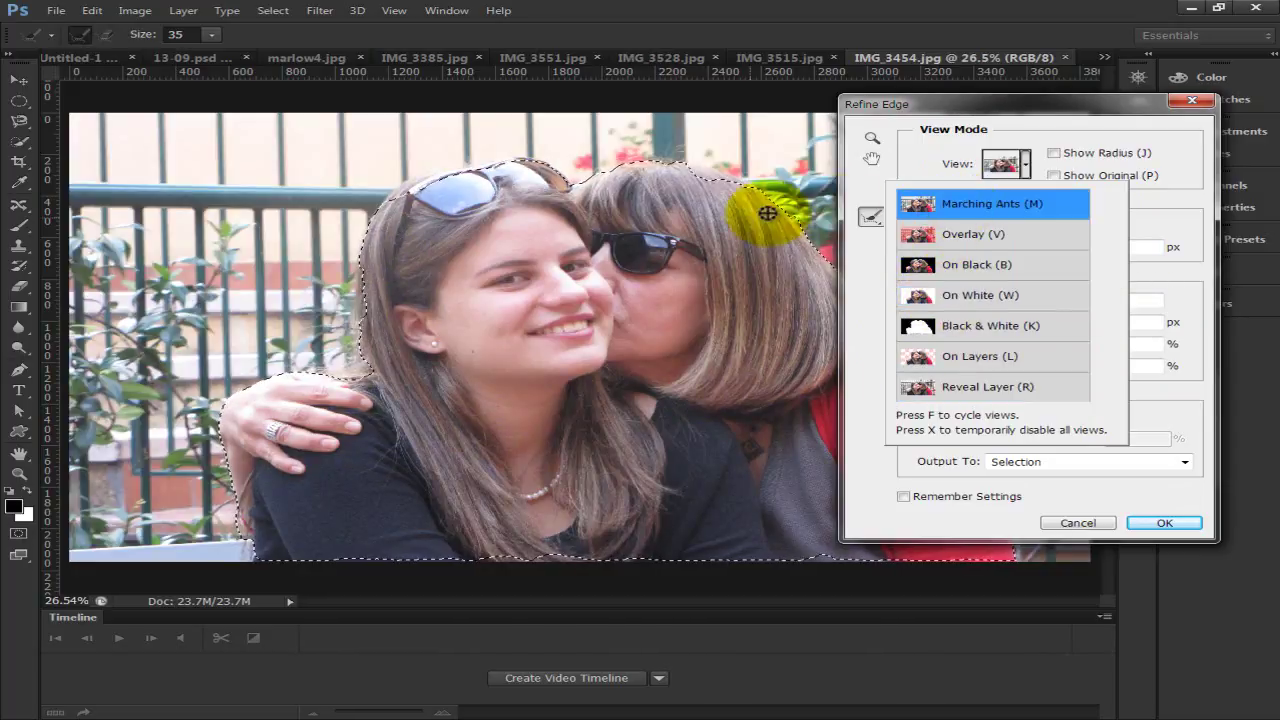
# Step: Preview the edge radius and the original selection in Refine Edge, ending with both previews off
pyautogui.click(1056, 155)
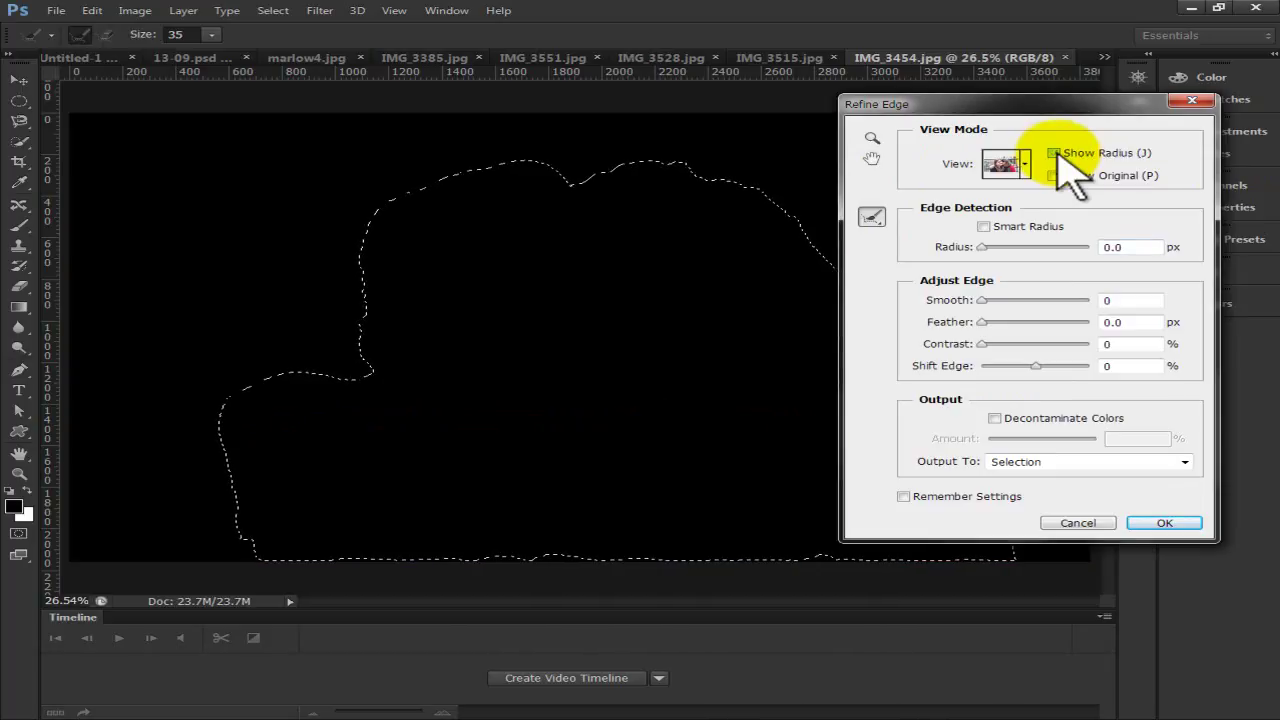
pyautogui.click(1055, 153)
pyautogui.click(1058, 154)
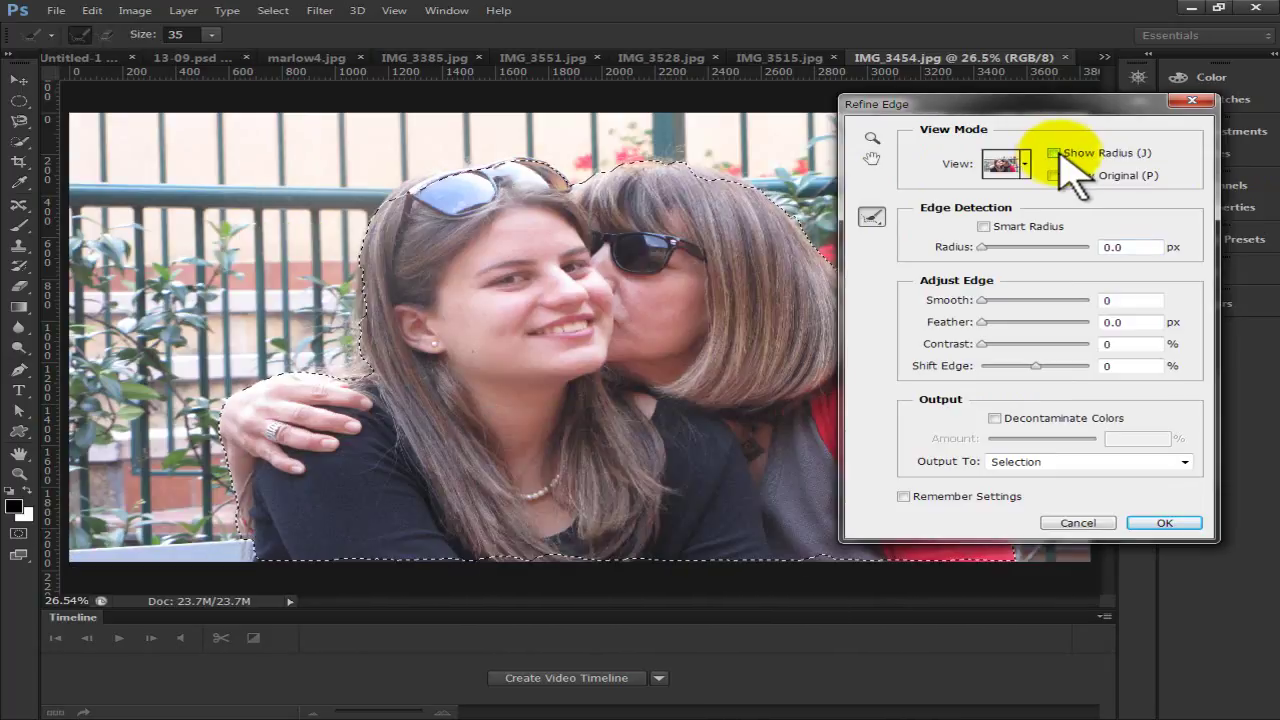
pyautogui.click(1055, 154)
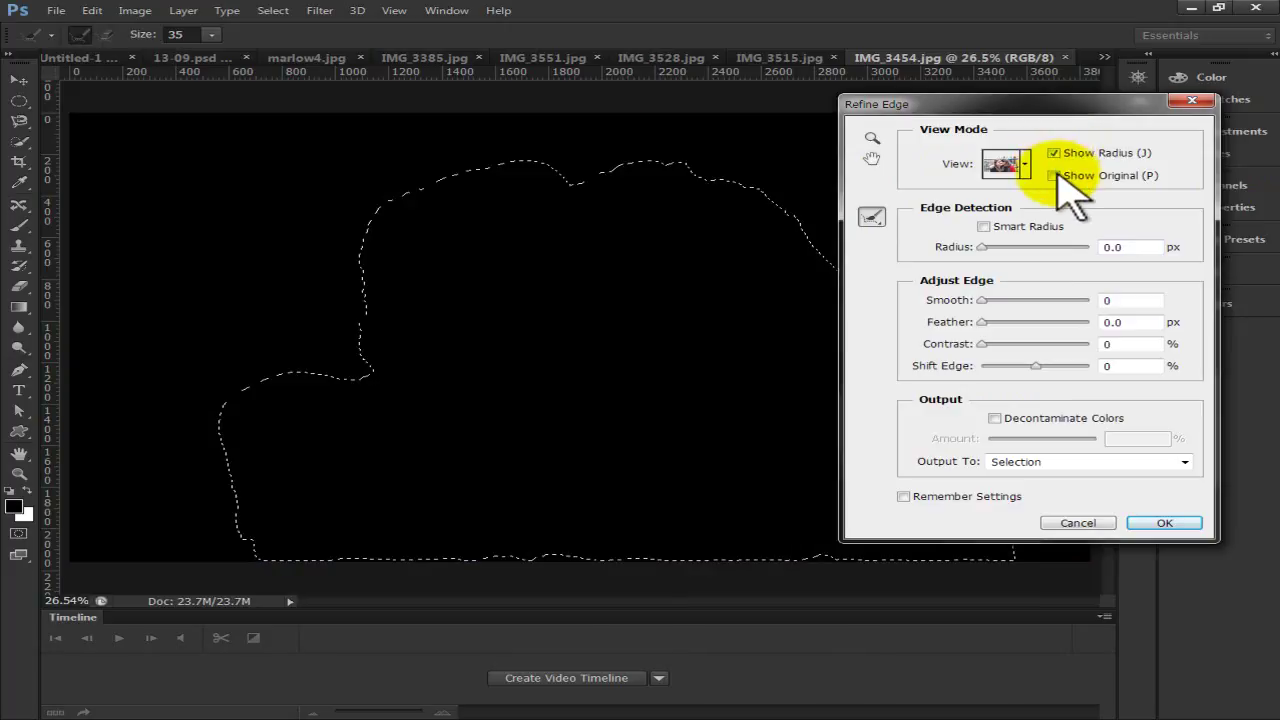
pyautogui.click(1054, 176)
pyautogui.click(1054, 153)
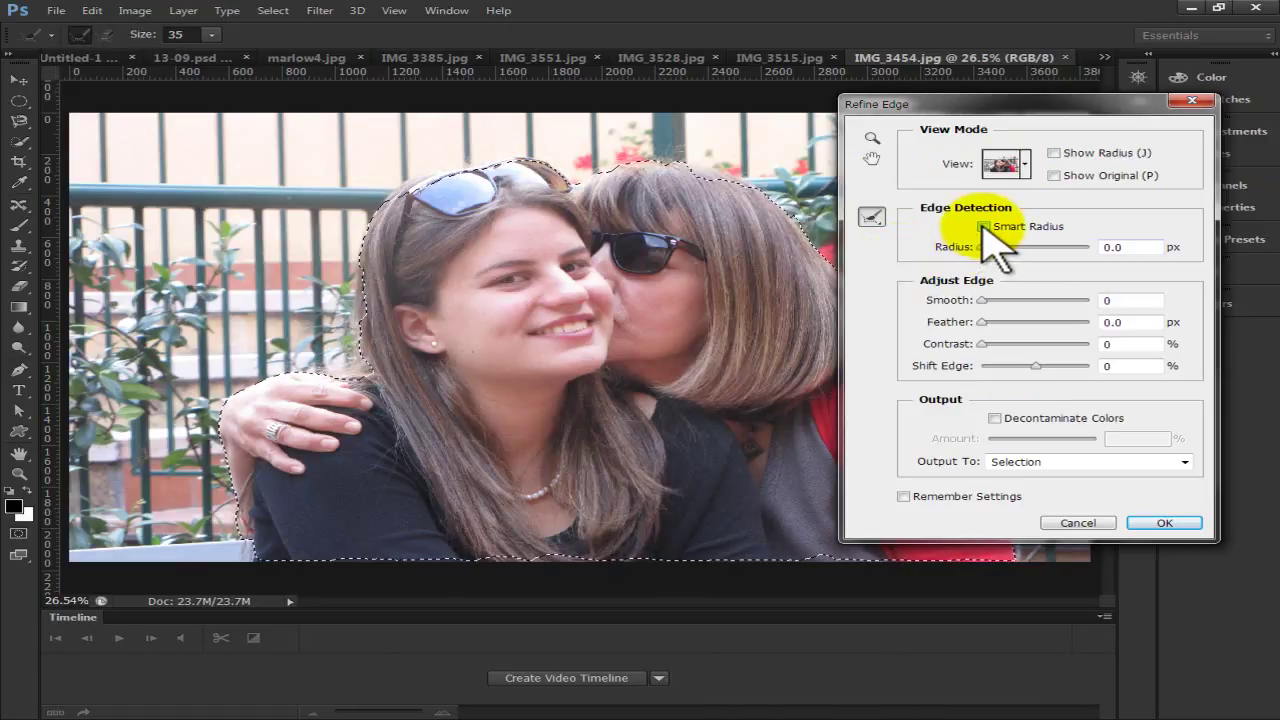
# Step: Enable Smart Radius with a 3.7 px radius and brush the hair edges into the refinement area, checking them with Show Radius
pyautogui.moveTo(982, 247); pyautogui.dragTo(1003, 258)
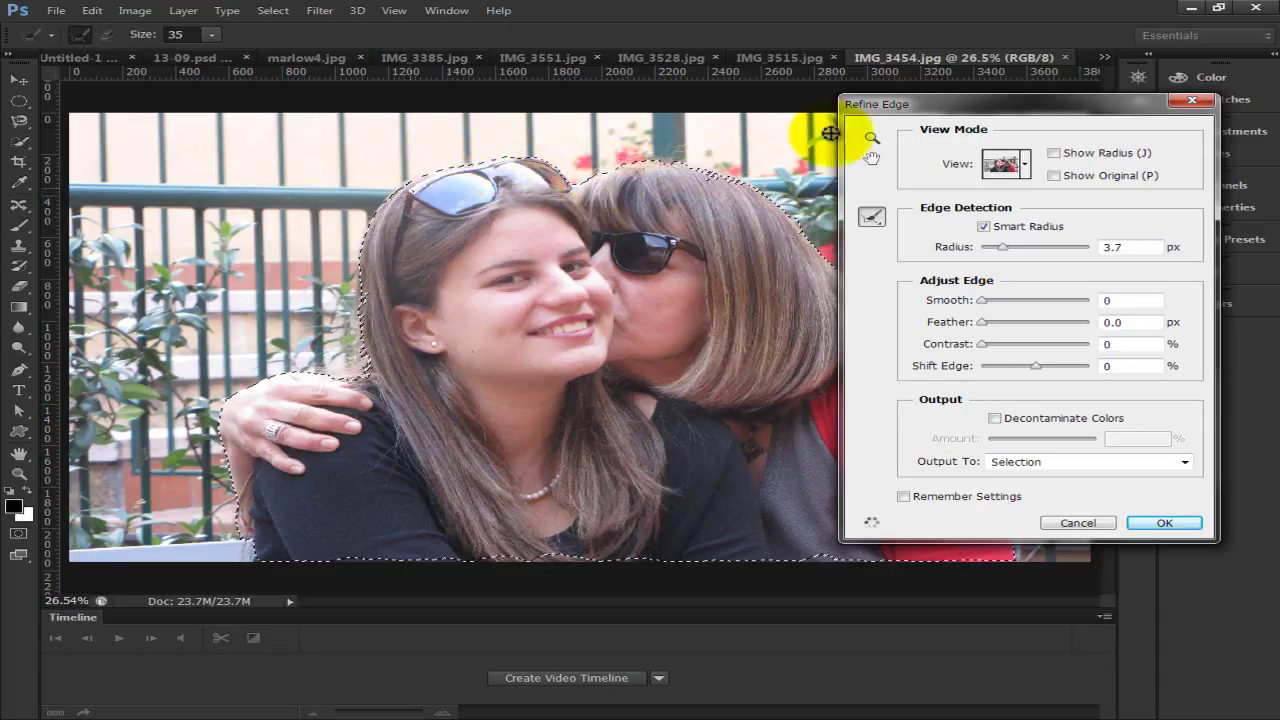
pyautogui.click(1054, 154)
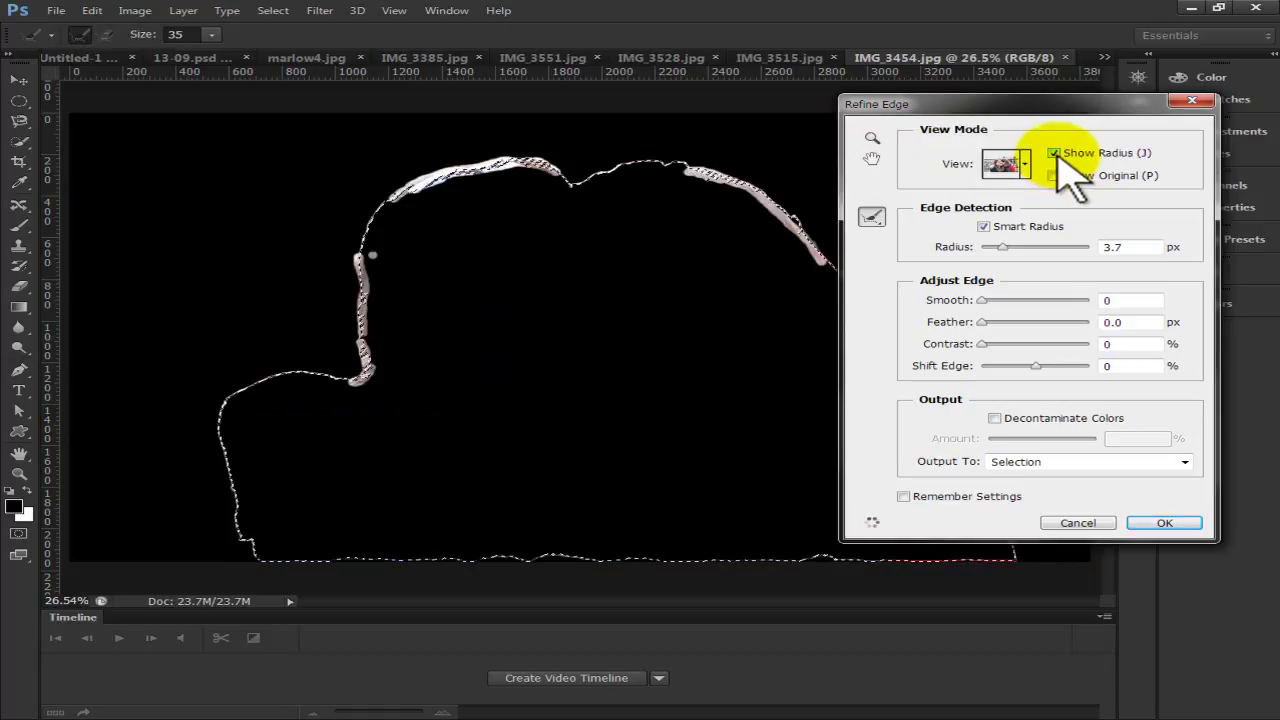
pyautogui.moveTo(771, 206); pyautogui.dragTo(555, 172)
pyautogui.moveTo(413, 181)
pyautogui.mouseDown()
pyautogui.moveTo(382, 201)
pyautogui.moveTo(363, 366)
pyautogui.mouseUp()
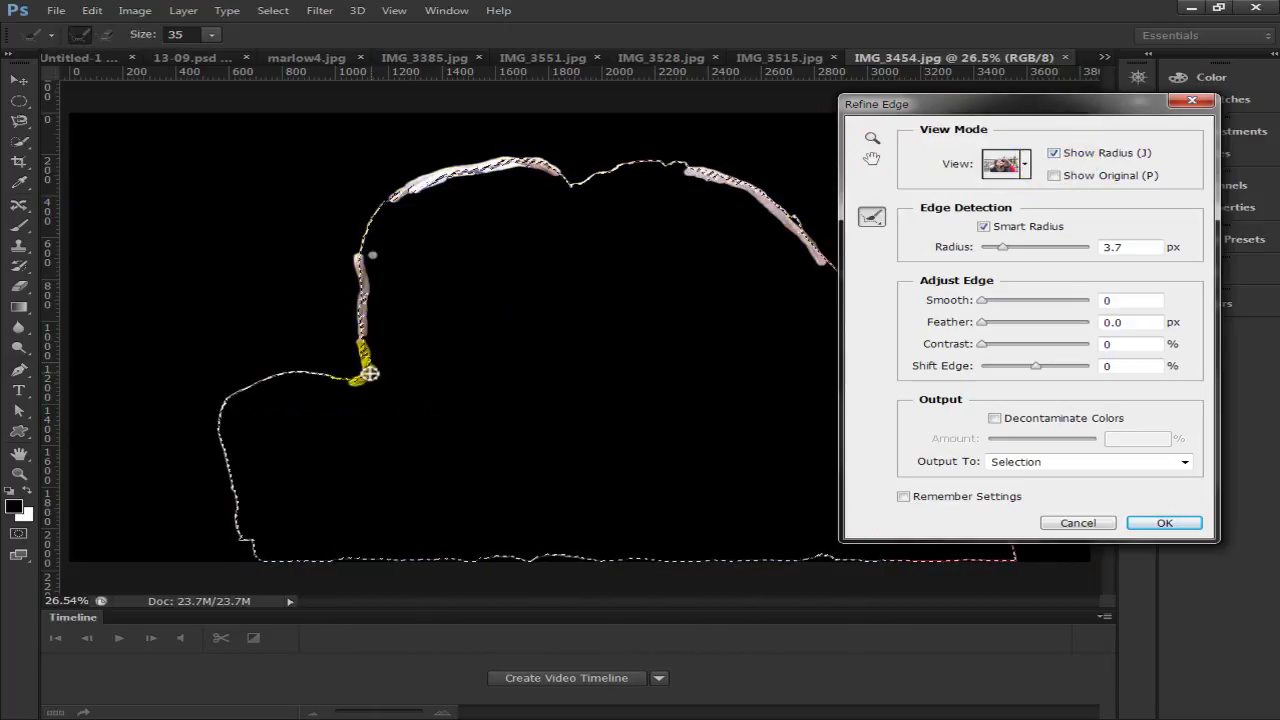
pyautogui.click(1054, 153)
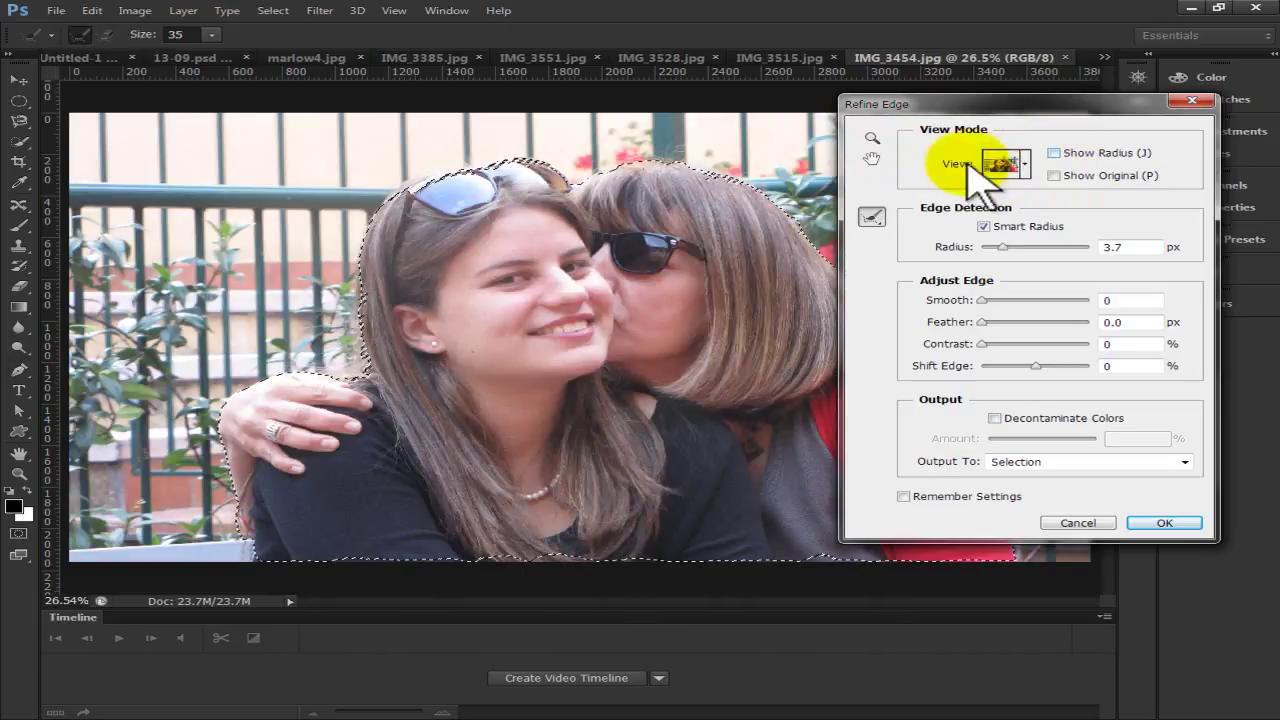
# Step: Brush the Refine Radius tool along the hair edge of the woman in red and the hair beside the shoulder, then check the radius
pyautogui.moveTo(950, 104); pyautogui.dragTo(1085, 113)
pyautogui.moveTo(880, 297)
pyautogui.mouseDown()
pyautogui.moveTo(871, 342)
pyautogui.moveTo(868, 313)
pyautogui.moveTo(877, 322)
pyautogui.moveTo(834, 278)
pyautogui.moveTo(873, 310)
pyautogui.moveTo(880, 334)
pyautogui.moveTo(865, 352)
pyautogui.moveTo(871, 309)
pyautogui.mouseUp()
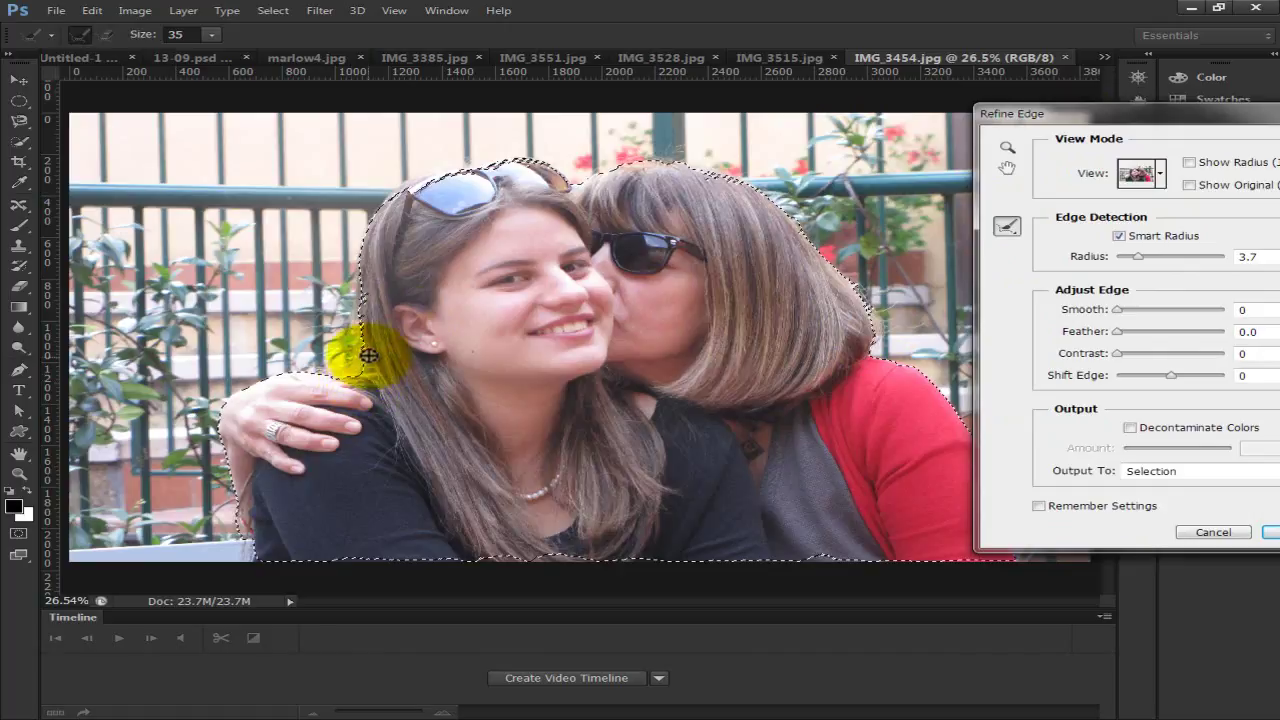
pyautogui.moveTo(335, 379)
pyautogui.mouseDown()
pyautogui.moveTo(258, 442)
pyautogui.moveTo(248, 532)
pyautogui.moveTo(204, 470)
pyautogui.moveTo(231, 447)
pyautogui.moveTo(284, 458)
pyautogui.moveTo(379, 415)
pyautogui.moveTo(368, 368)
pyautogui.mouseUp()
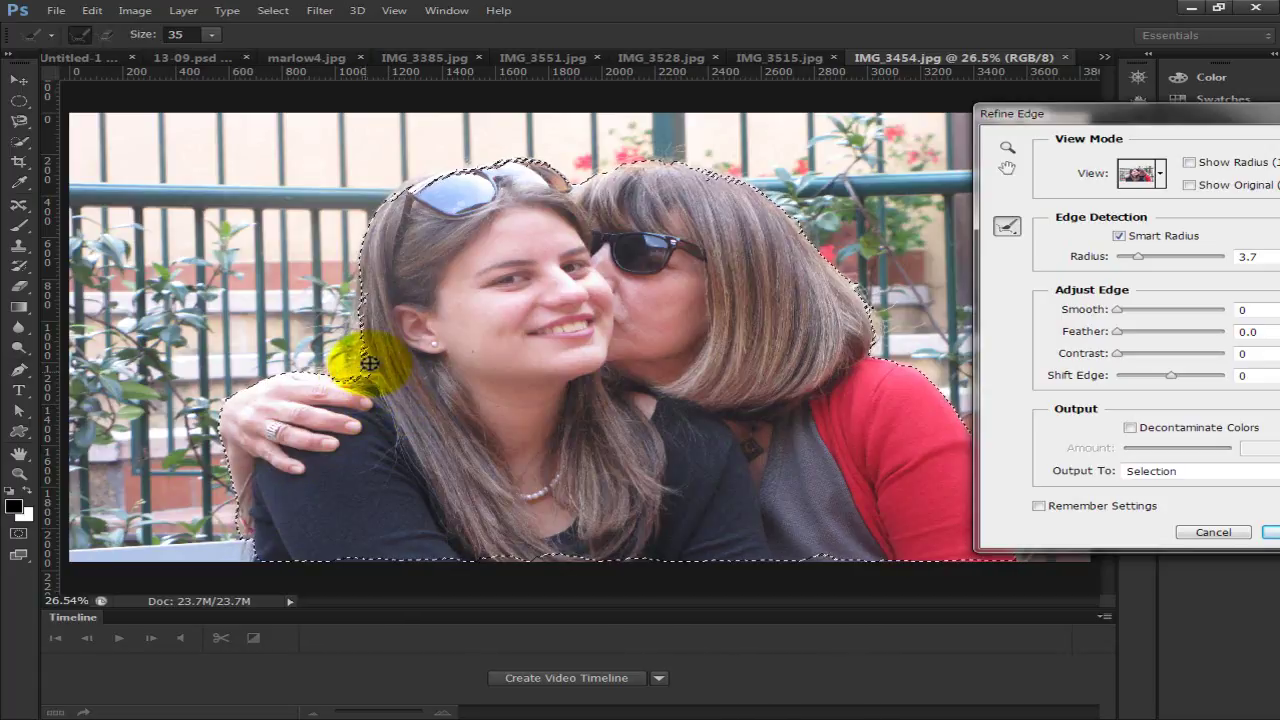
pyautogui.click(1162, 179)
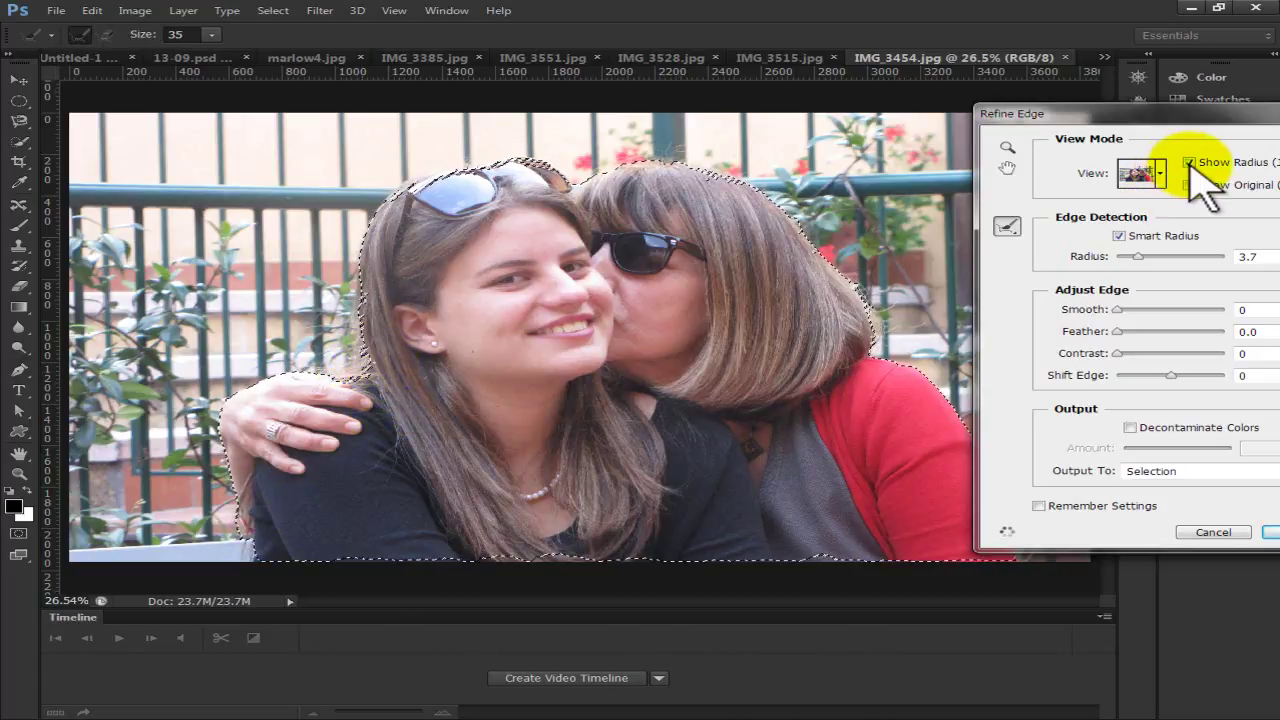
pyautogui.click(1189, 163)
pyautogui.click(1189, 163)
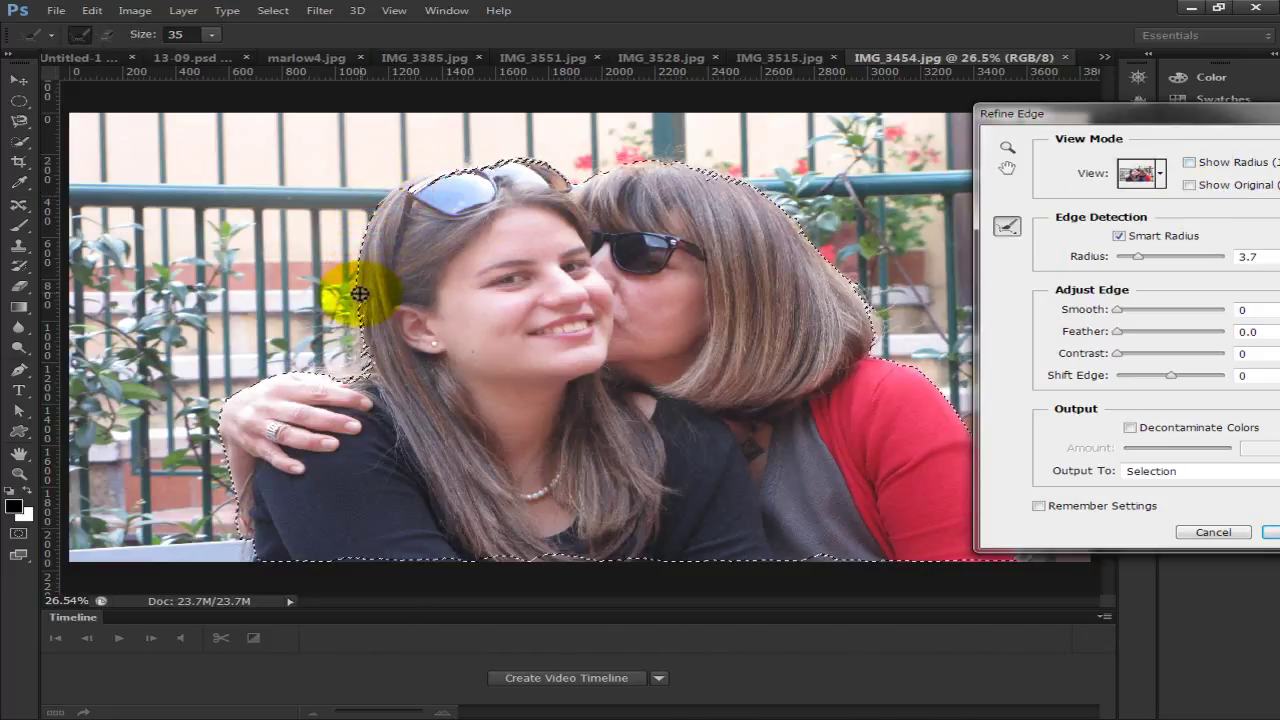
# Step: Switch the Refine Edge view to On Black and turn on Show Radius
pyautogui.click(1160, 175)
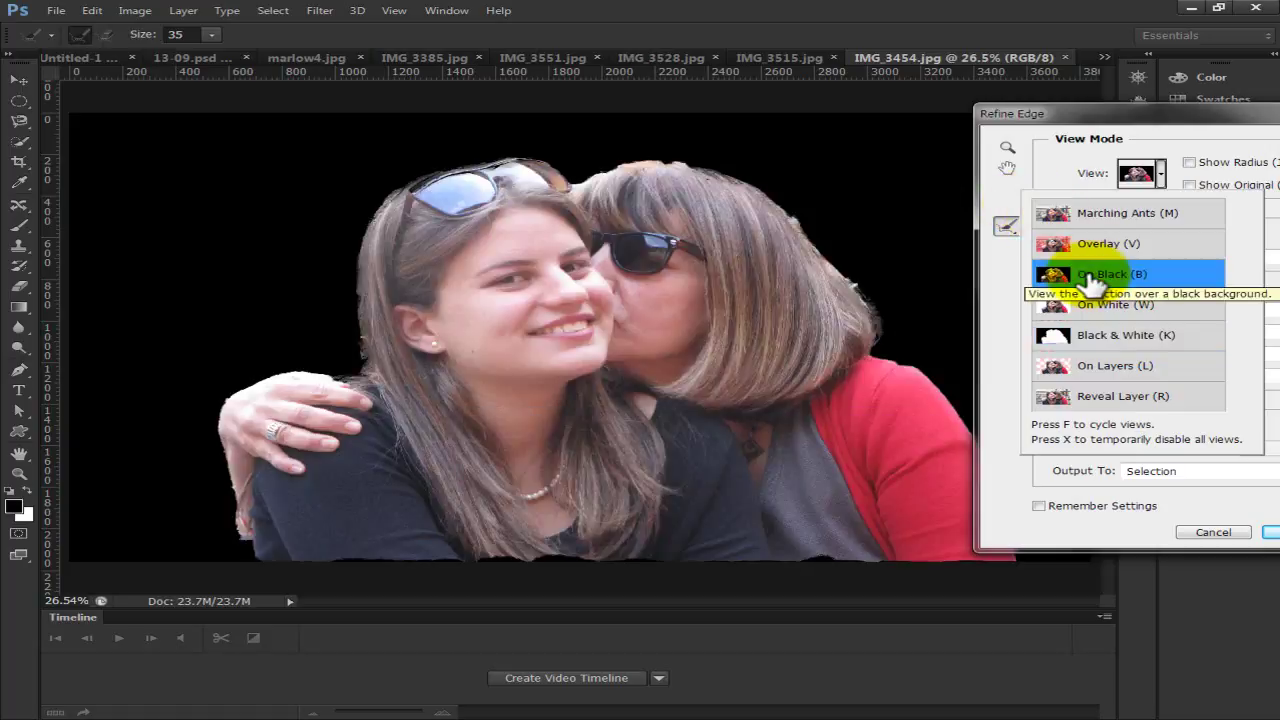
pyautogui.moveTo(1105, 112); pyautogui.dragTo(912, 74)
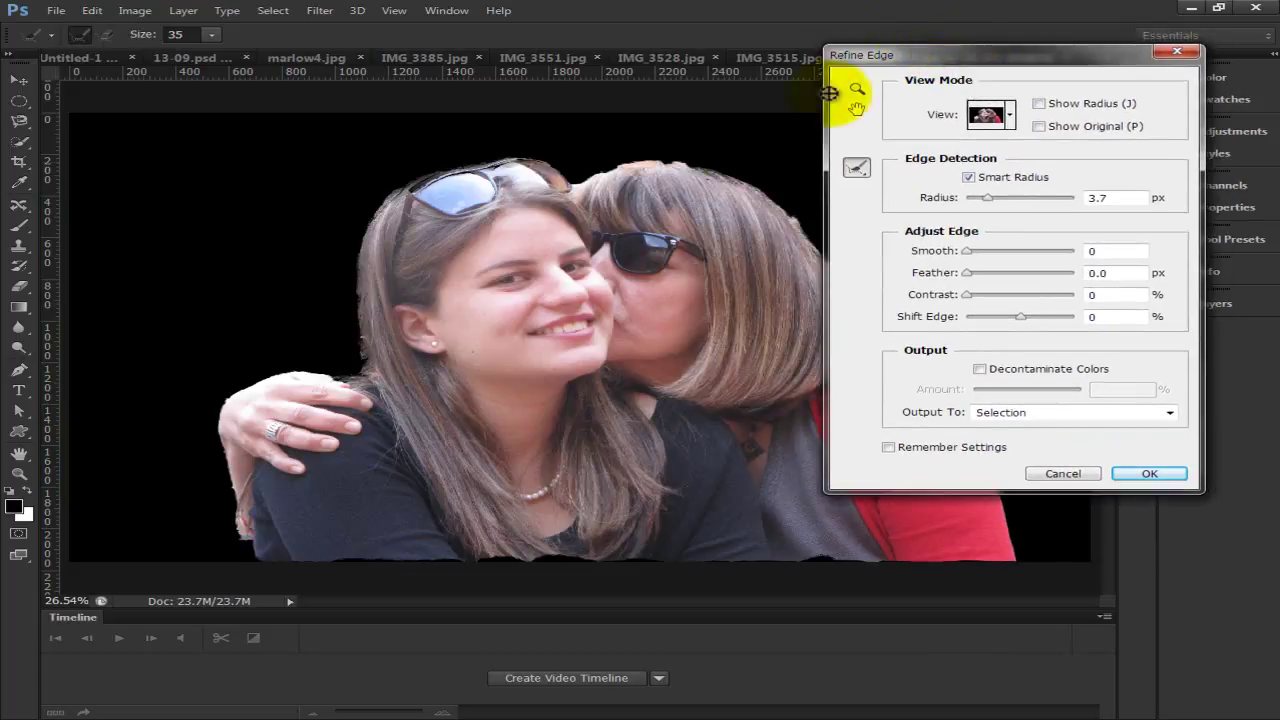
pyautogui.click(1040, 103)
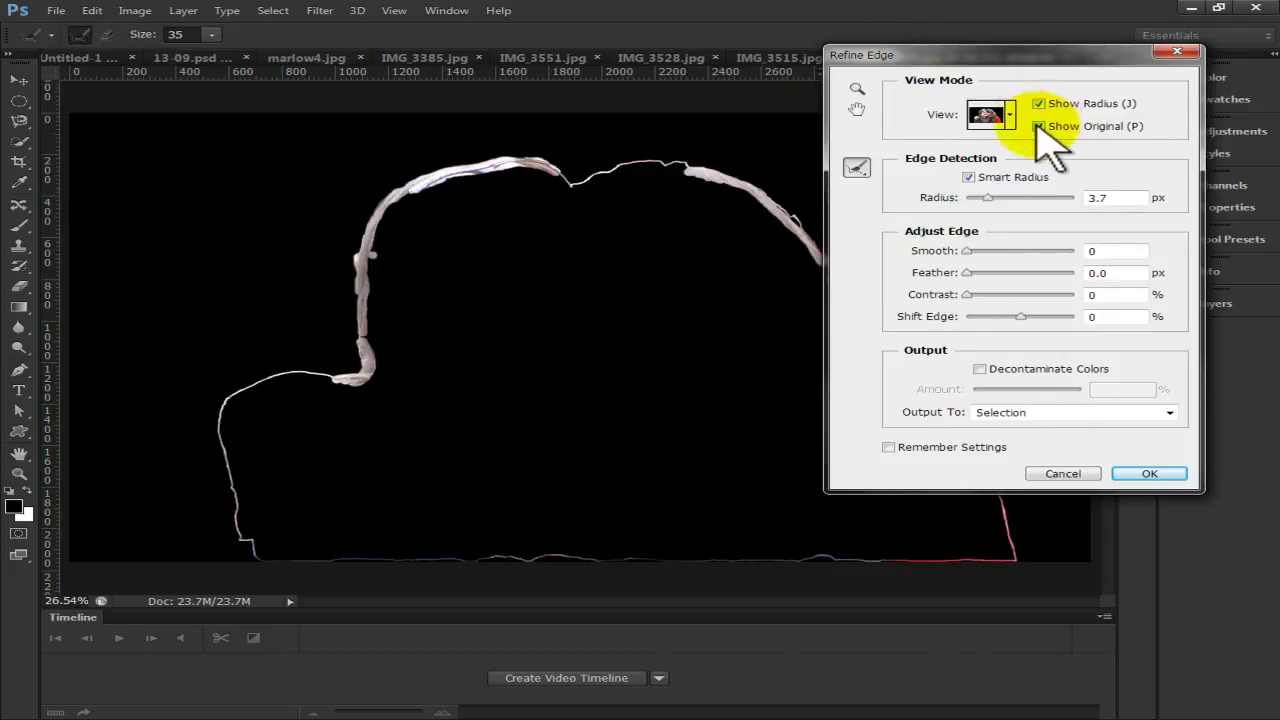
# Step: Check the refined edge against the original selection, turn off the radius view and apply Refine Edge with output to Selection
pyautogui.click(1039, 126)
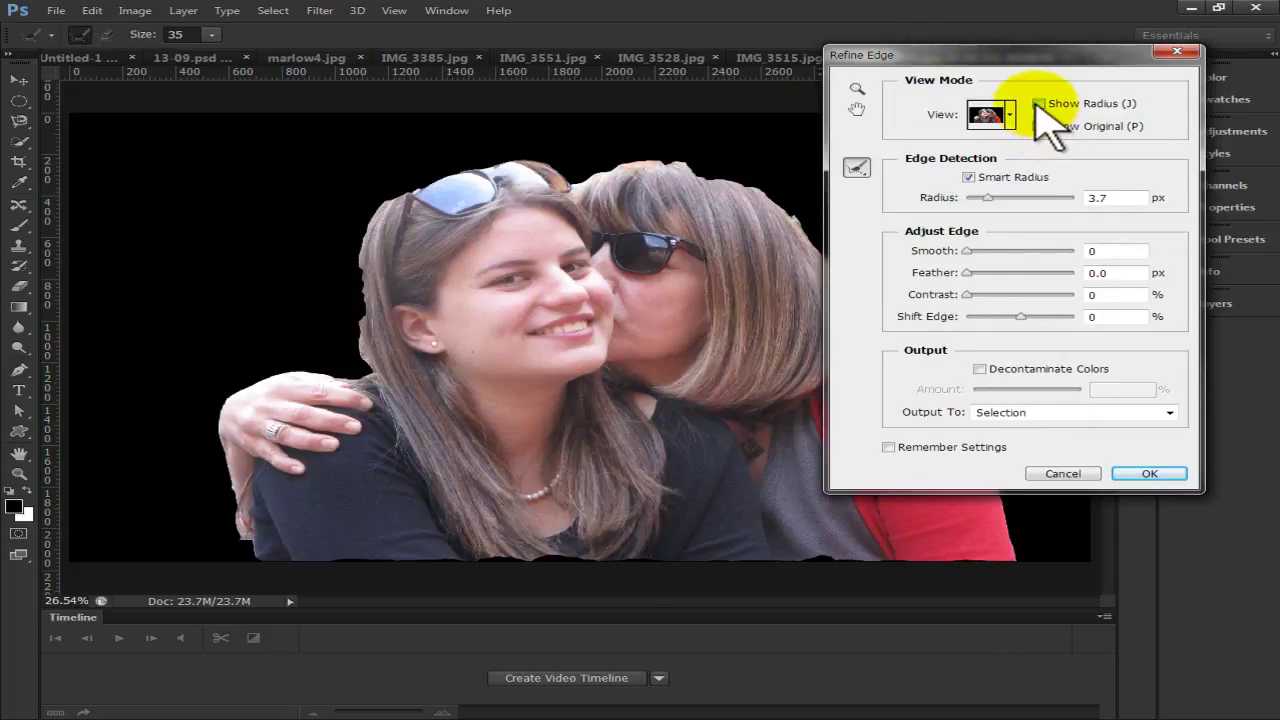
pyautogui.click(1039, 126)
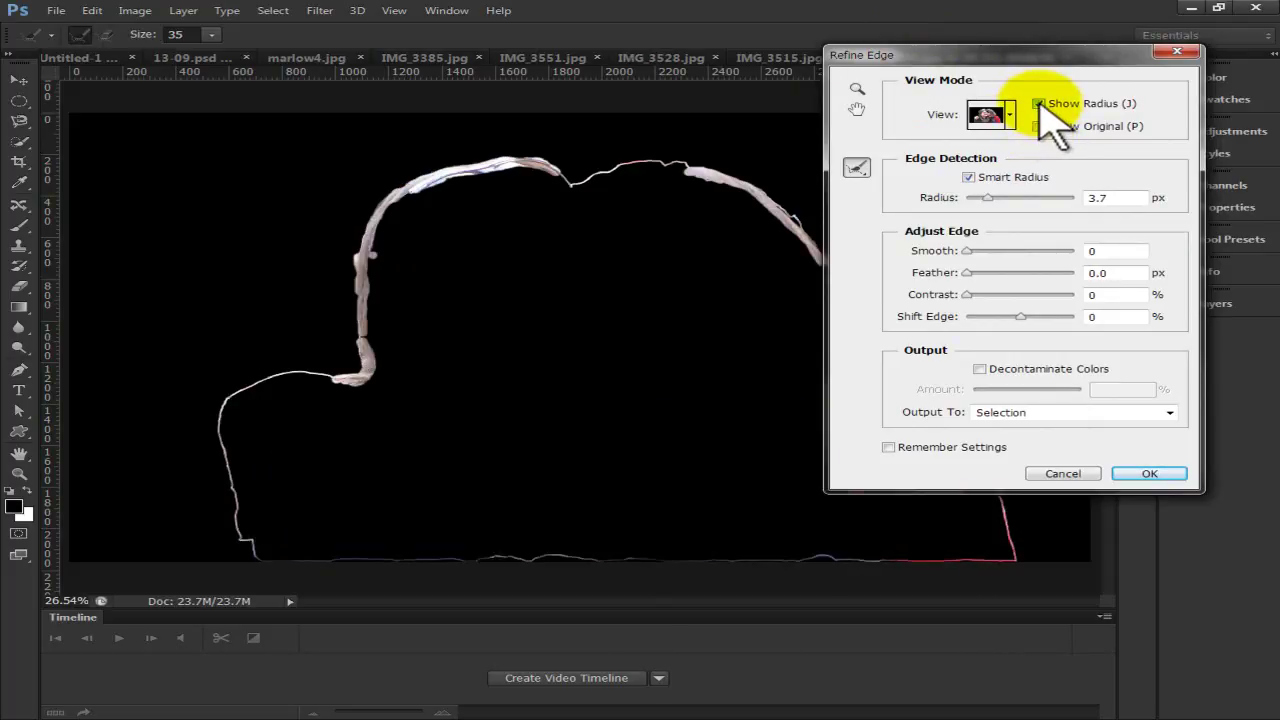
pyautogui.click(1040, 103)
pyautogui.click(1145, 474)
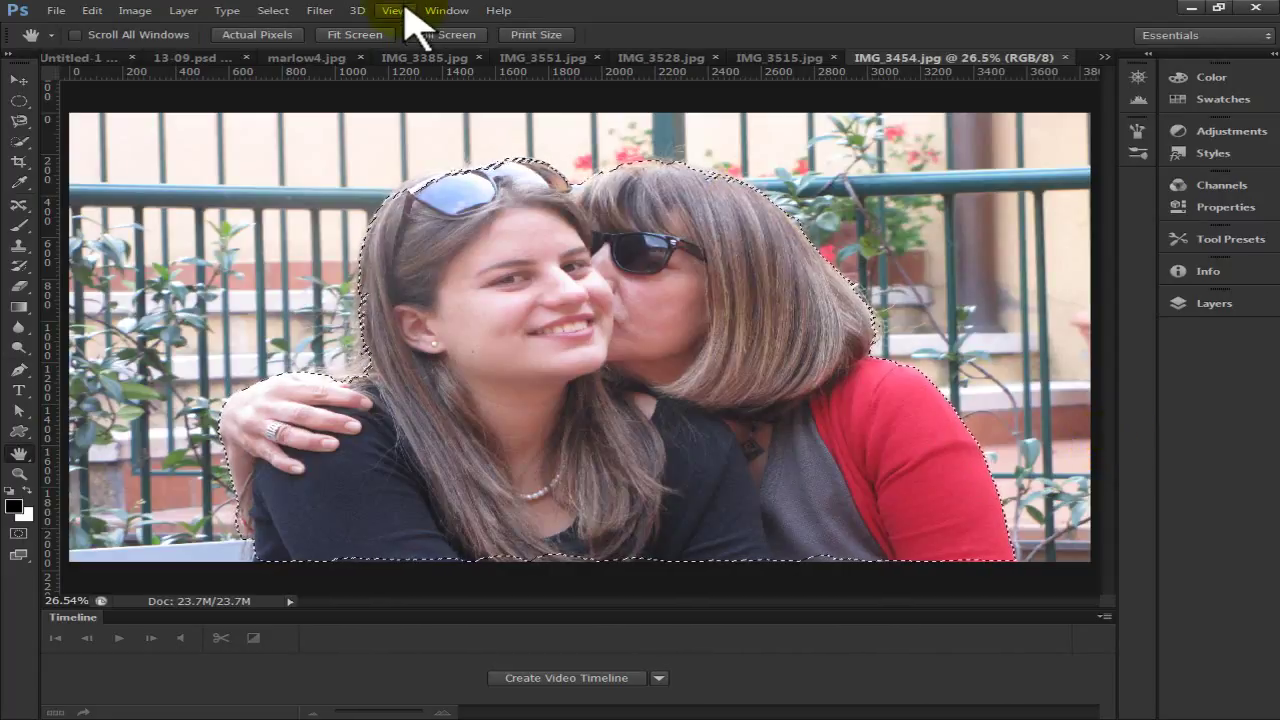
# Step: Invert the selection and fill the background with 50% Gray in Normal mode at 100% opacity, leaving nothing selected
pyautogui.click(272, 10)
pyautogui.click(292, 78)
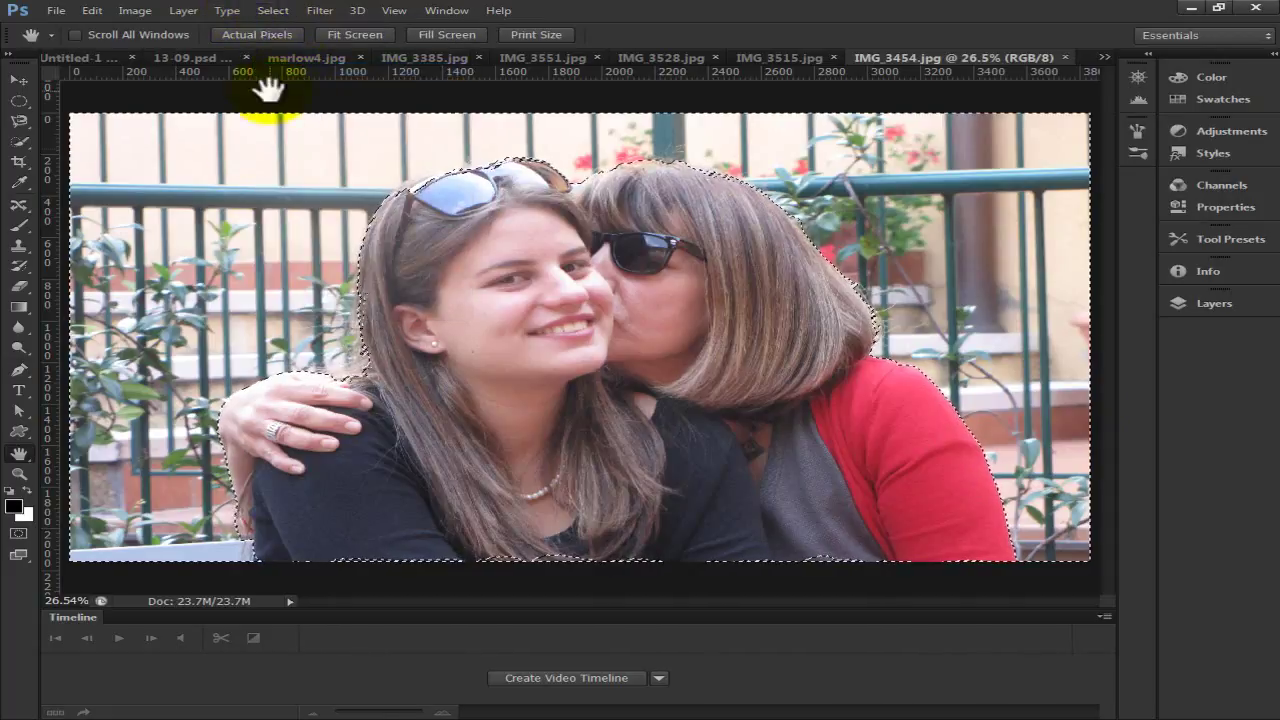
pyautogui.click(92, 10)
pyautogui.click(170, 225)
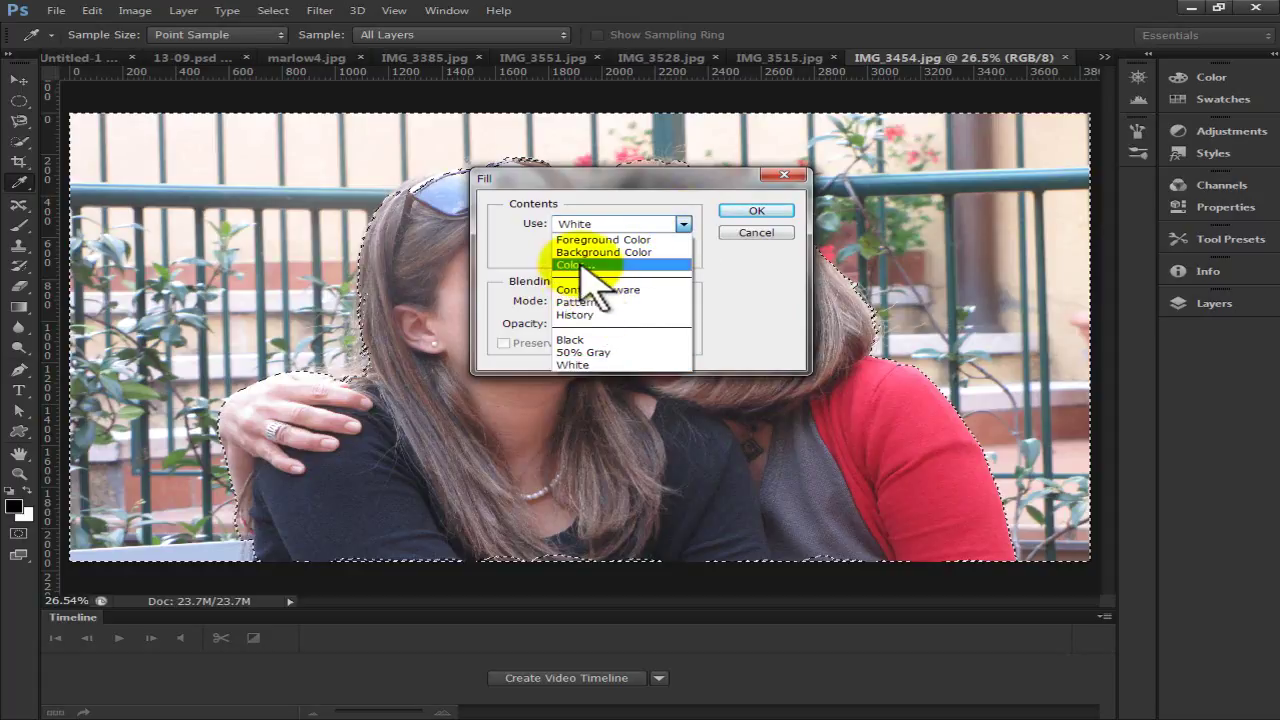
pyautogui.click(605, 352)
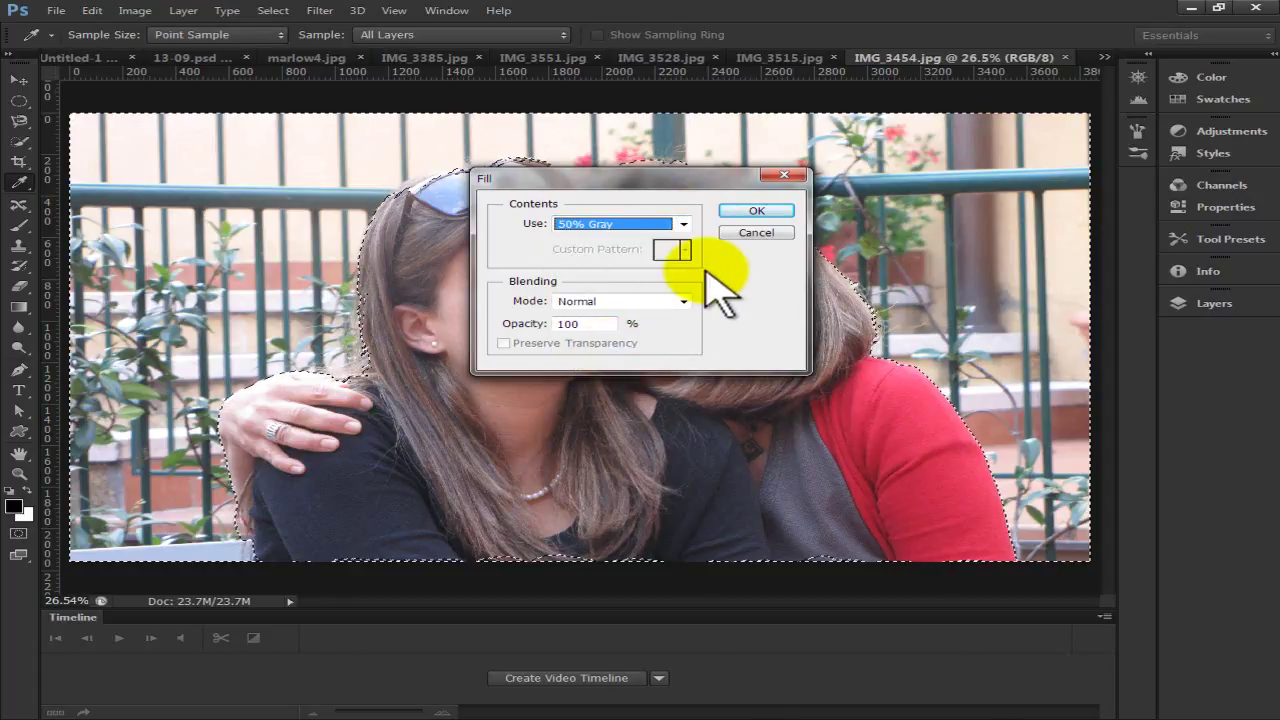
pyautogui.click(745, 213)
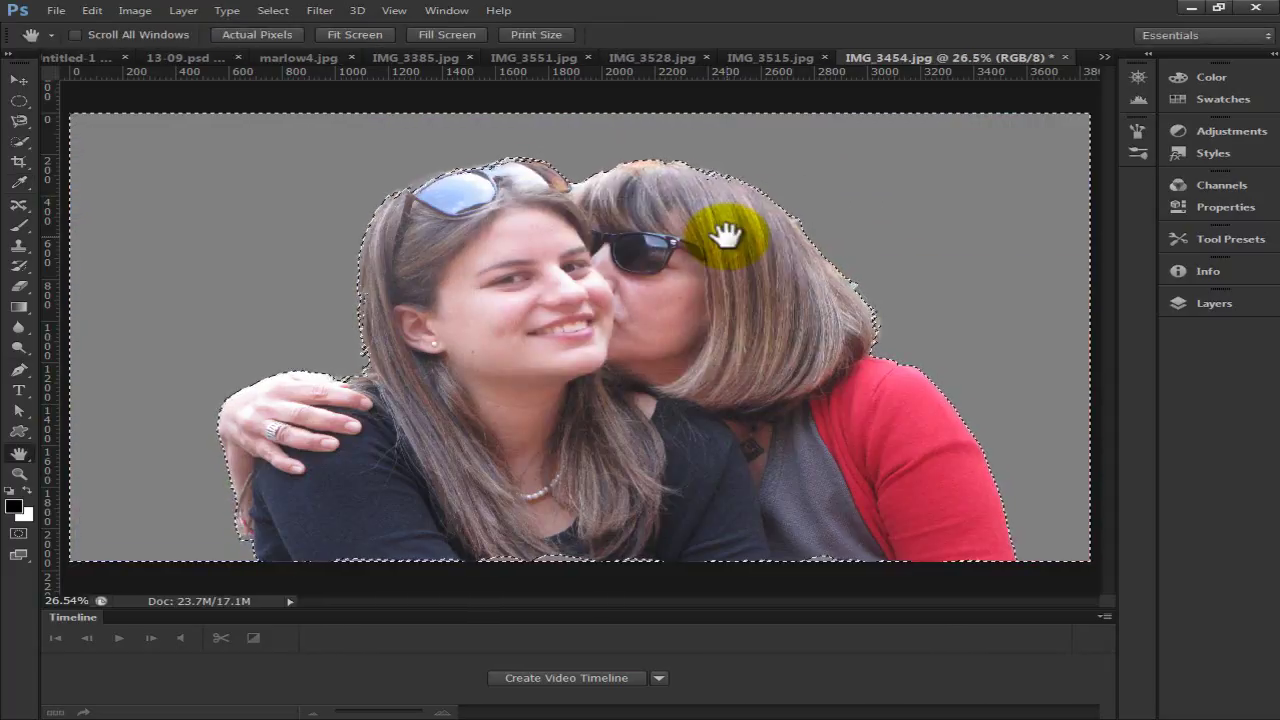
pyautogui.hotkey('ctrl', 'd')
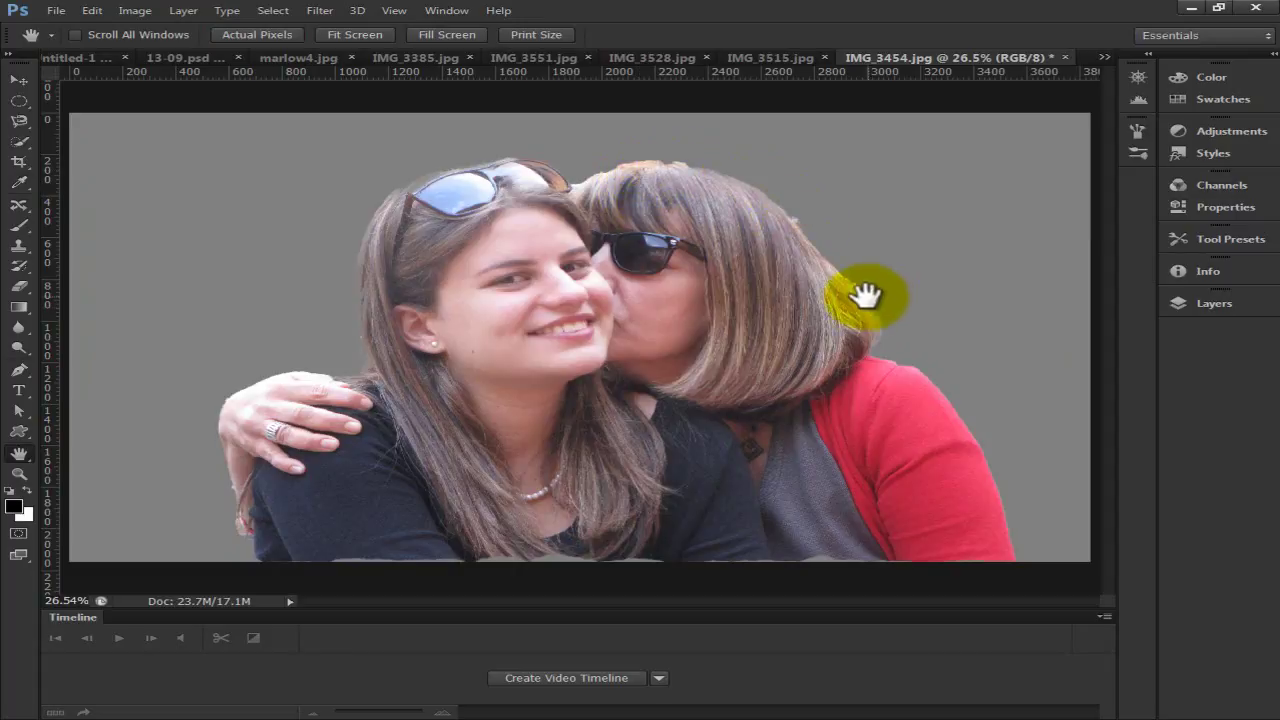
# Step: Examine the cut-out hair edges of both women up close against the gray background
pyautogui.scroll(4, 886, 326)
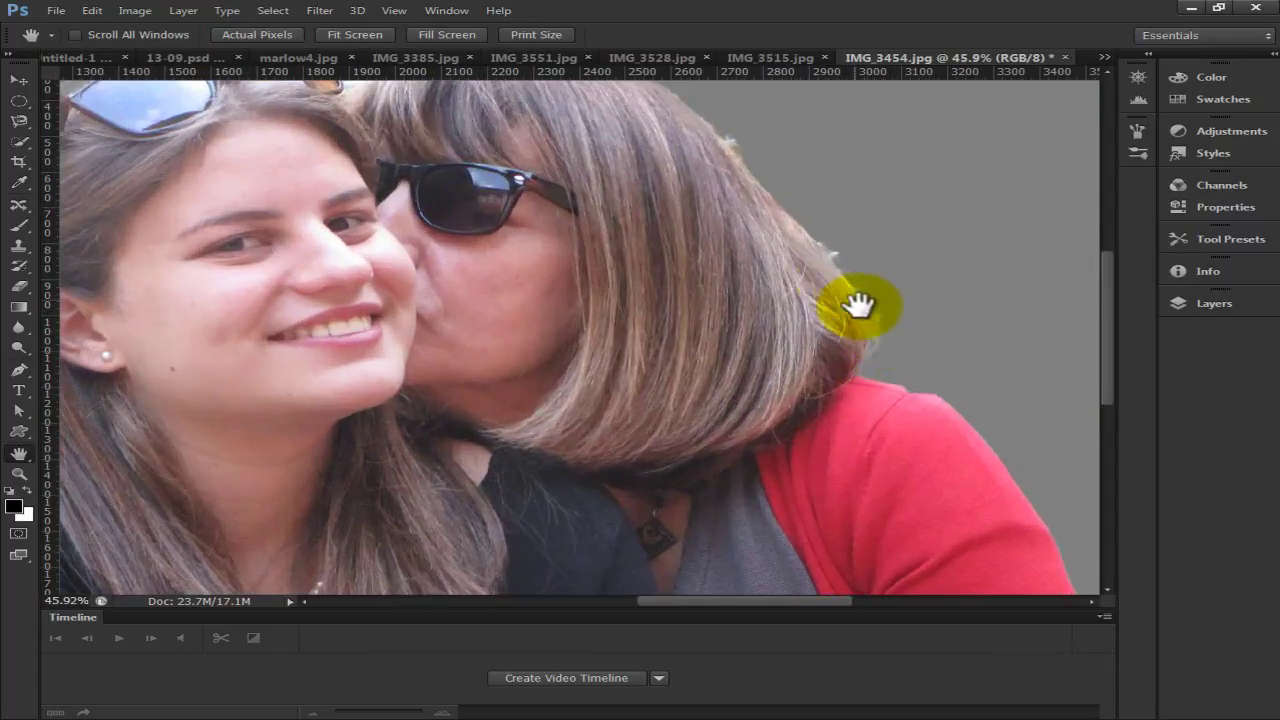
pyautogui.scroll(-3, 737, 166)
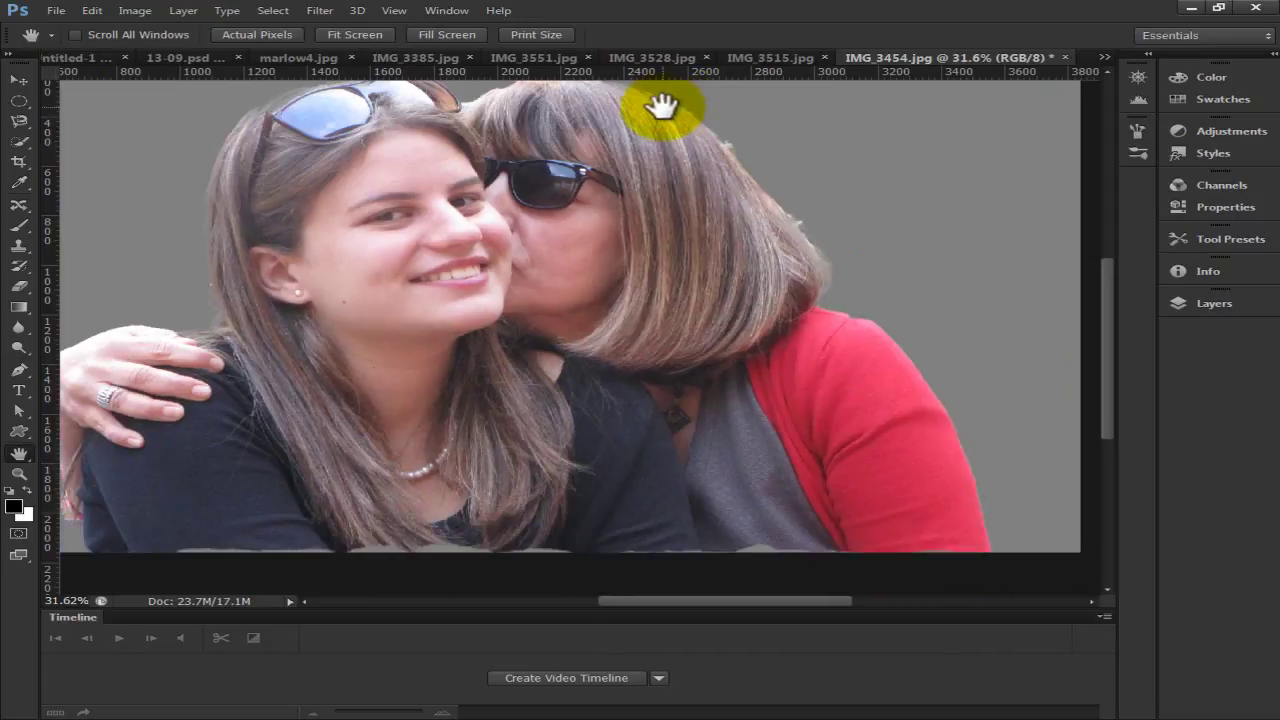
pyautogui.scroll(4, 190, 272)
pyautogui.scroll(5, 195, 273)
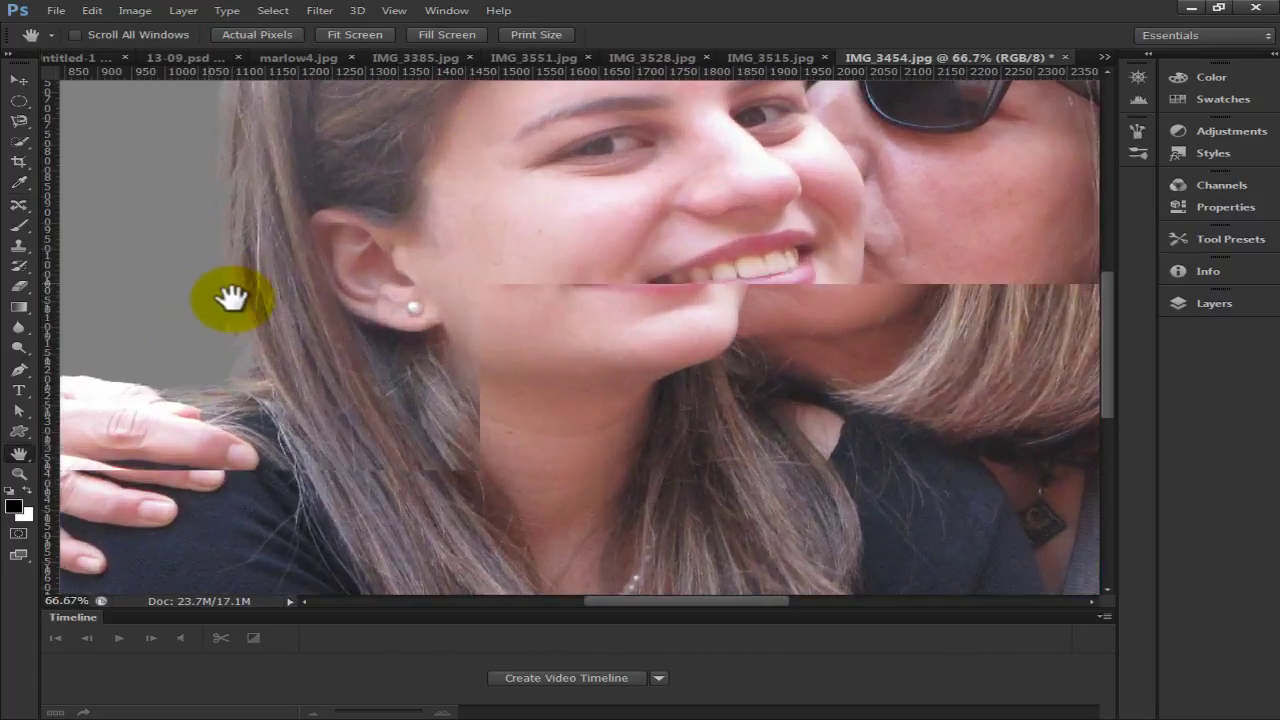
pyautogui.scroll(-5, 248, 367)
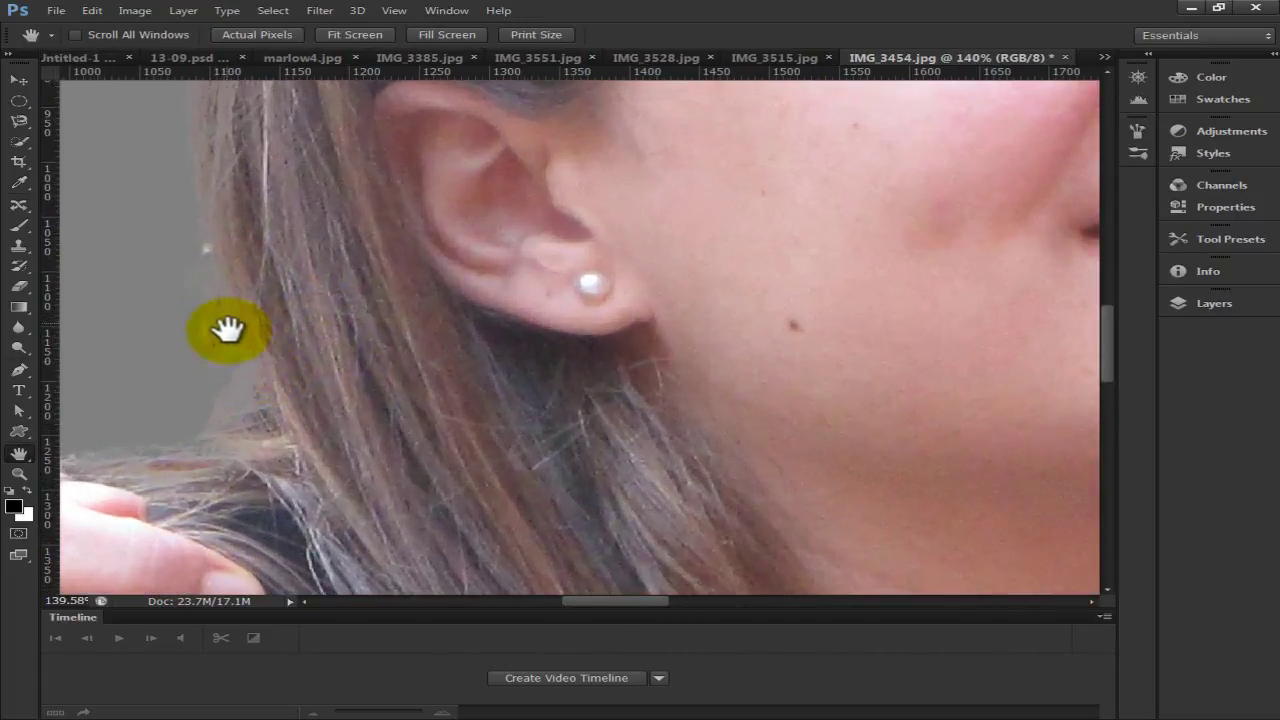
pyautogui.scroll(-3, 218, 190)
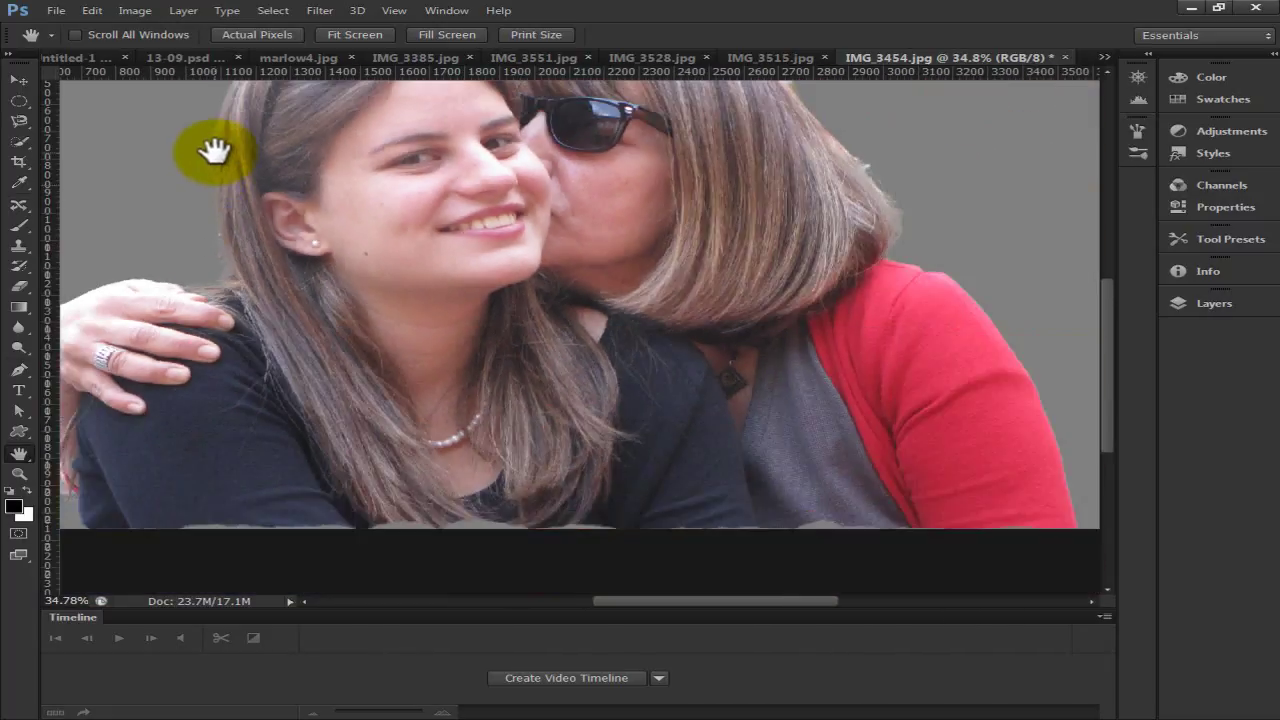
pyautogui.moveTo(1108, 349); pyautogui.dragTo(1086, 286)
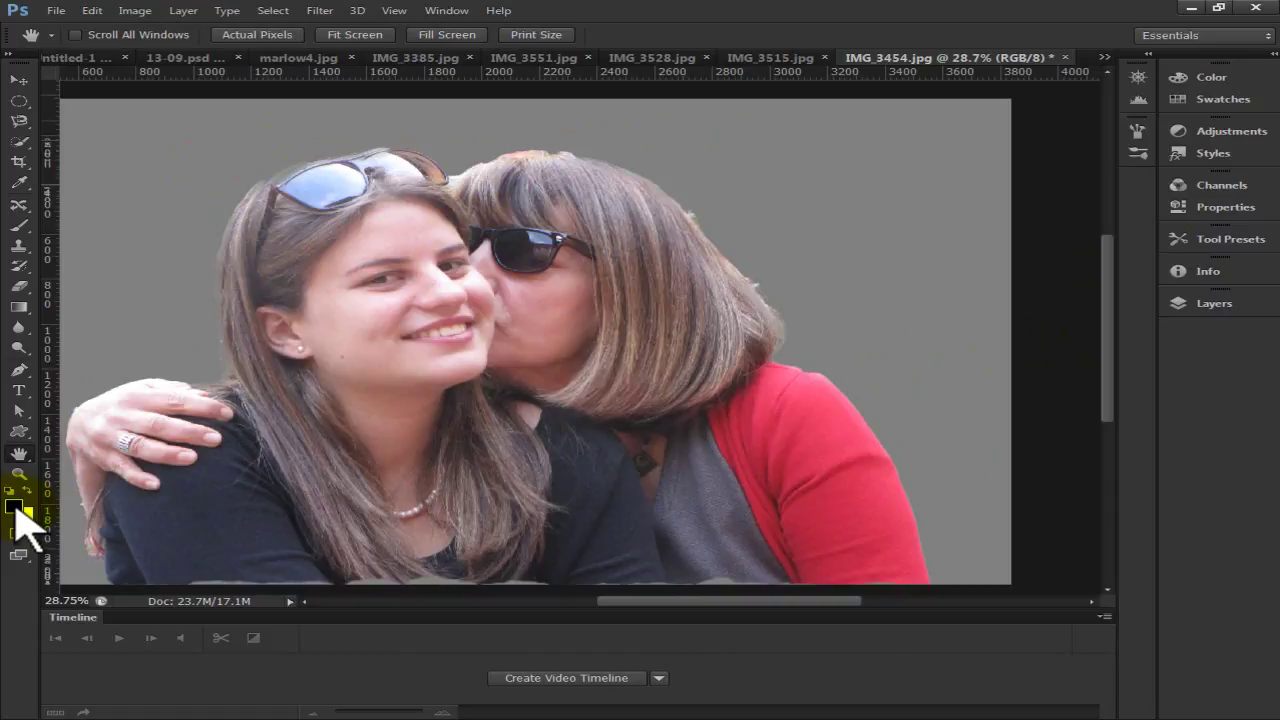
# Step: Set the foreground color to the background's gray (808080) by sampling it from the image
pyautogui.click(14, 508)
pyautogui.click(142, 315)
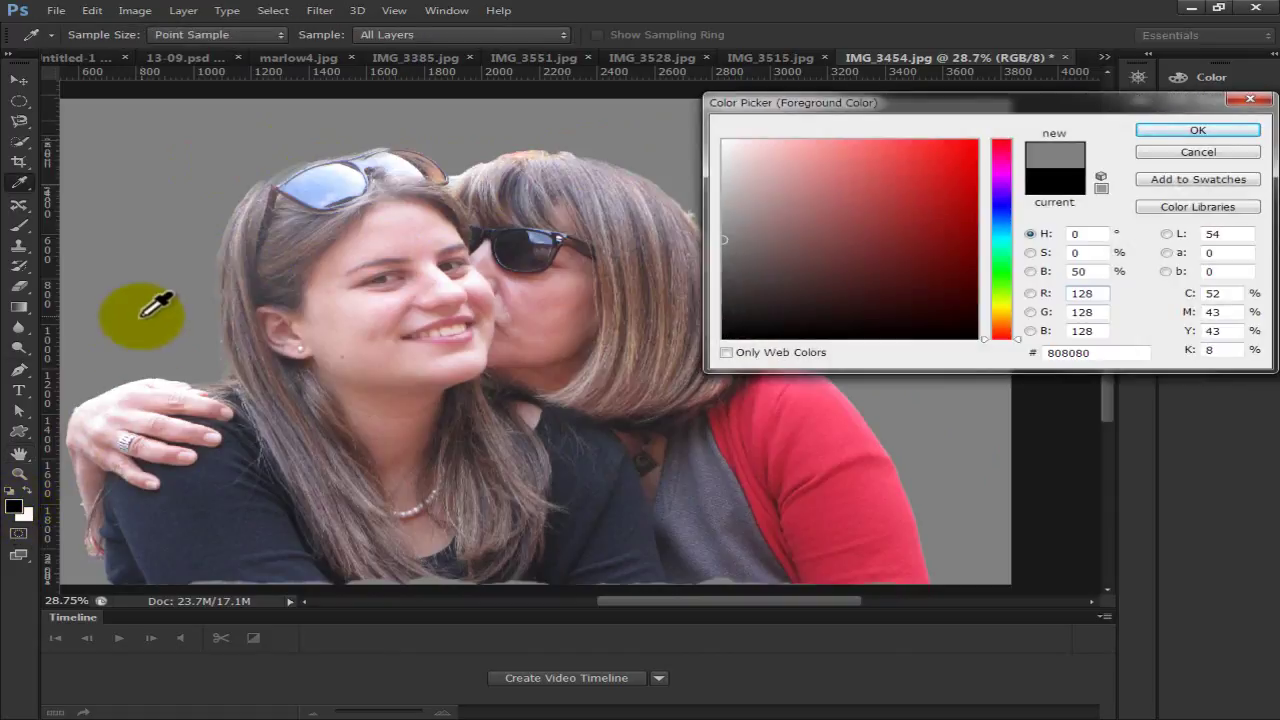
pyautogui.click(1178, 131)
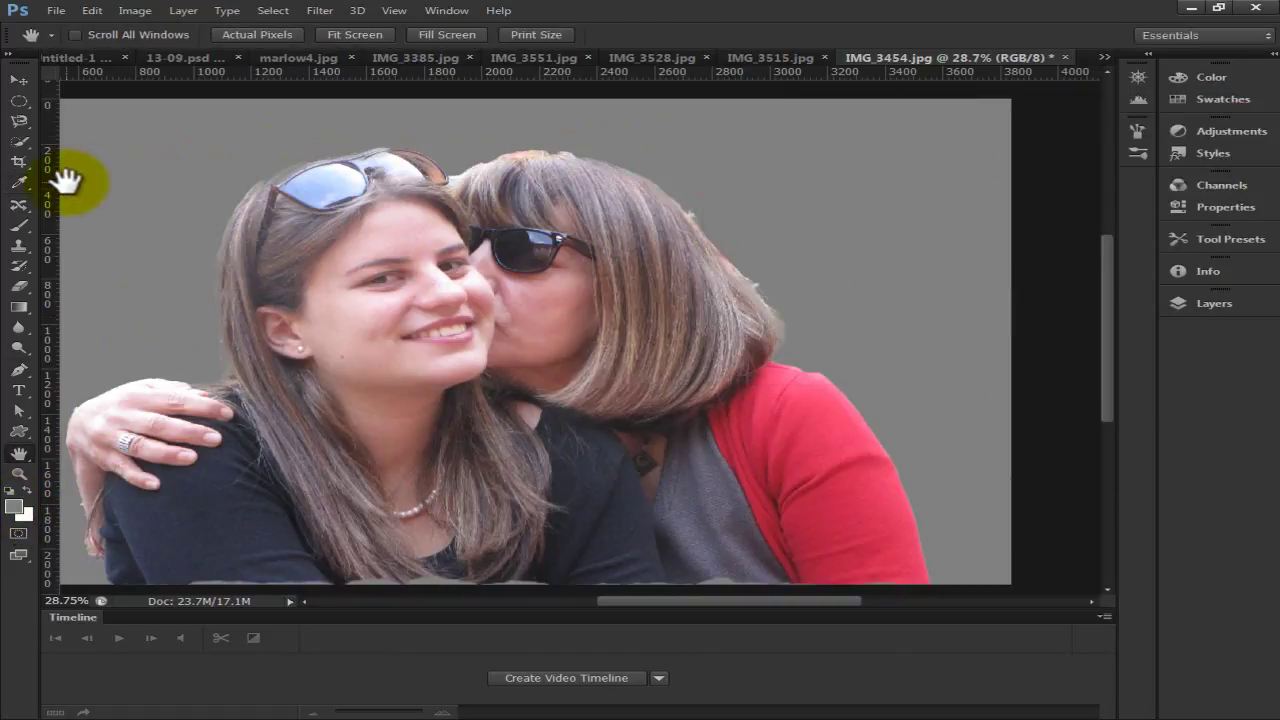
# Step: Set up the Brush tool with a soft tip of 96 px and 0% hardness
pyautogui.click(17, 227)
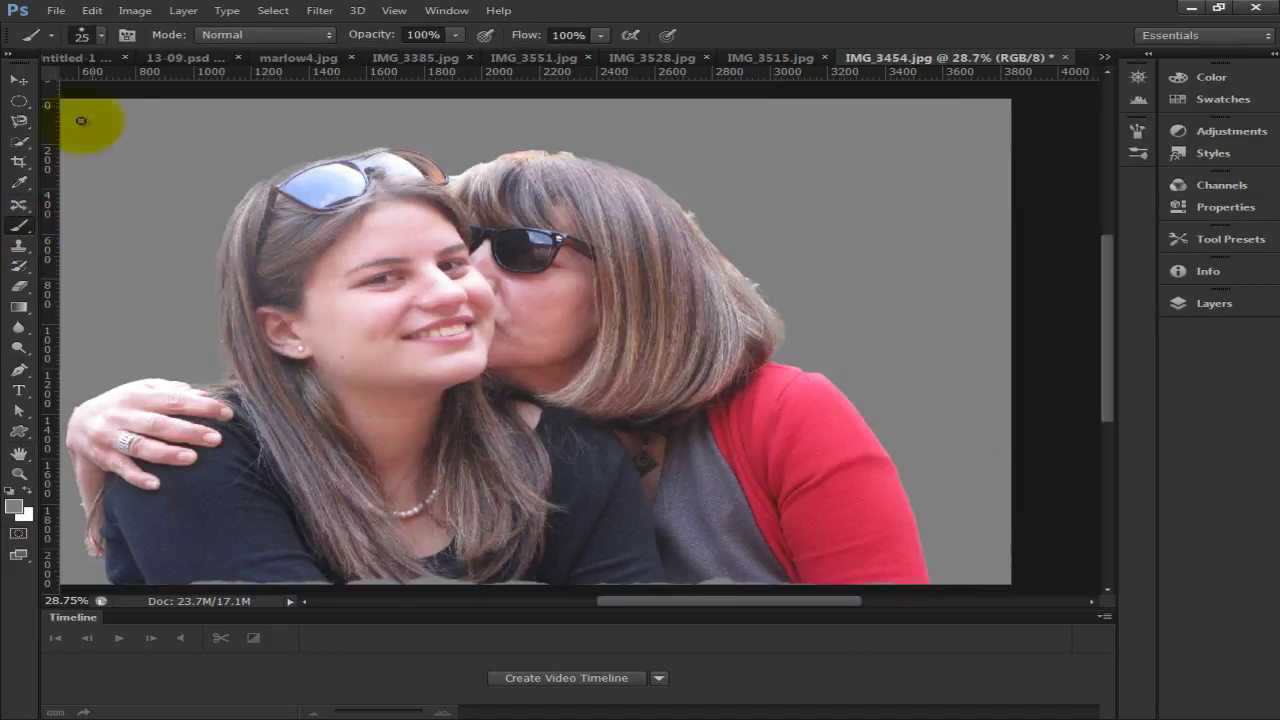
pyautogui.click(101, 40)
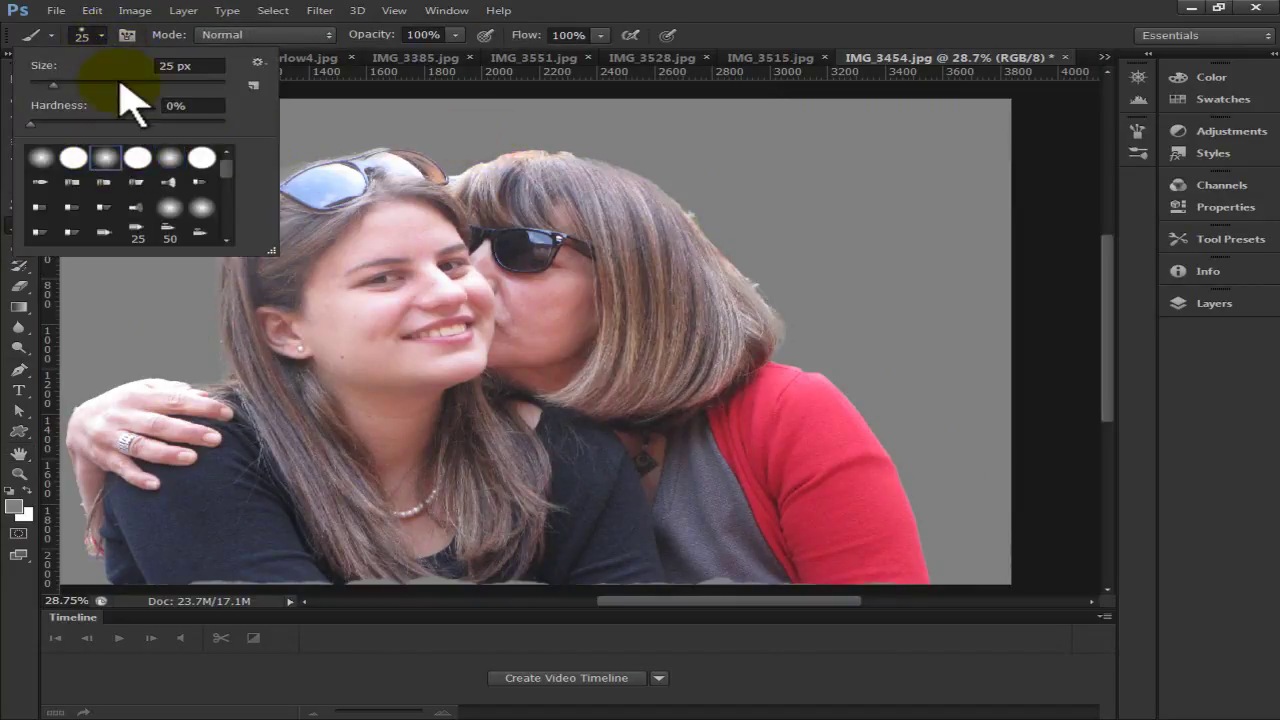
pyautogui.moveTo(55, 86); pyautogui.dragTo(120, 84)
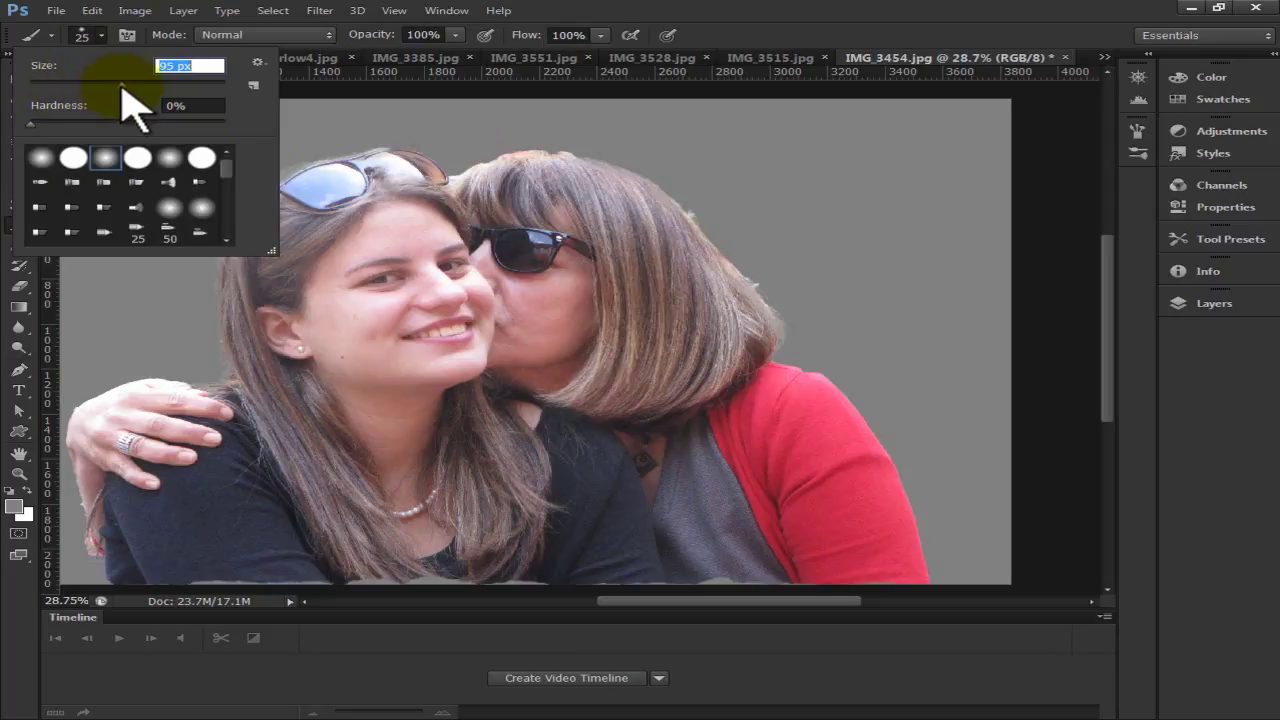
pyautogui.click(715, 30)
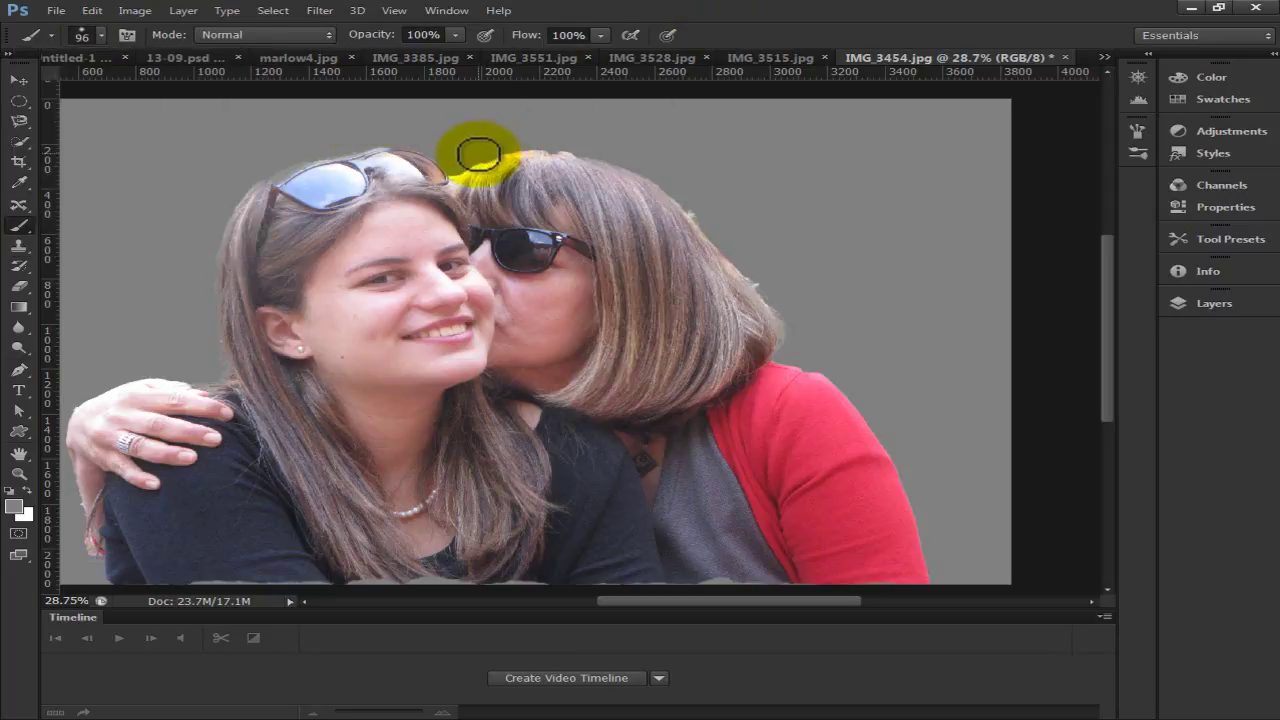